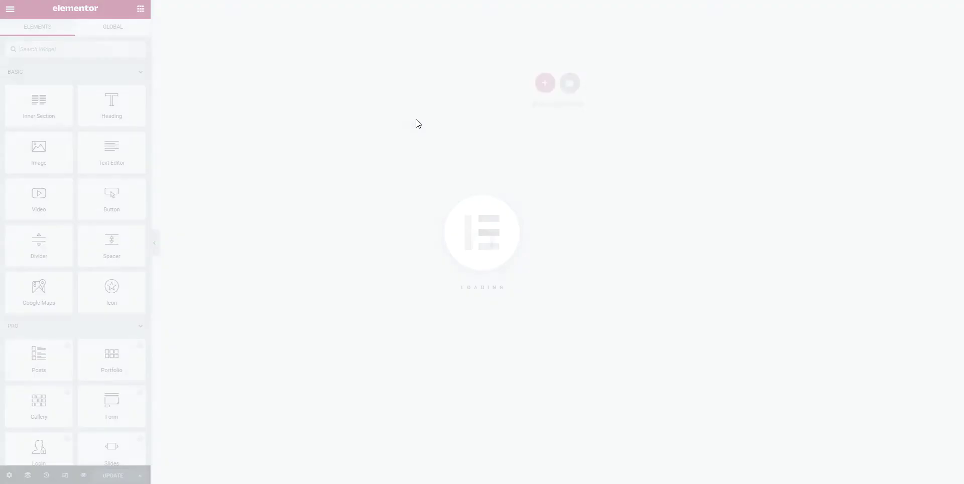
Add a three-column section with the first column at 20% and the third at 28% width
left_click(545, 82)
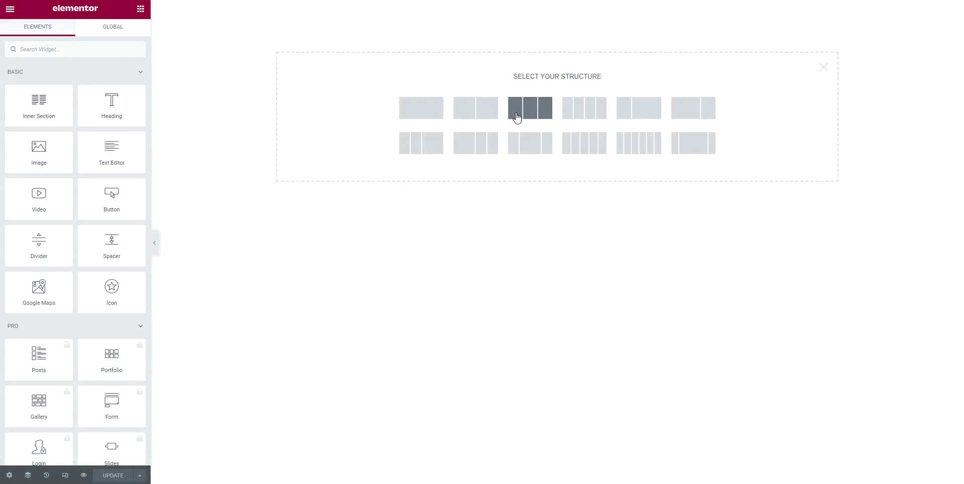
left_click(517, 119)
left_click(247, 6)
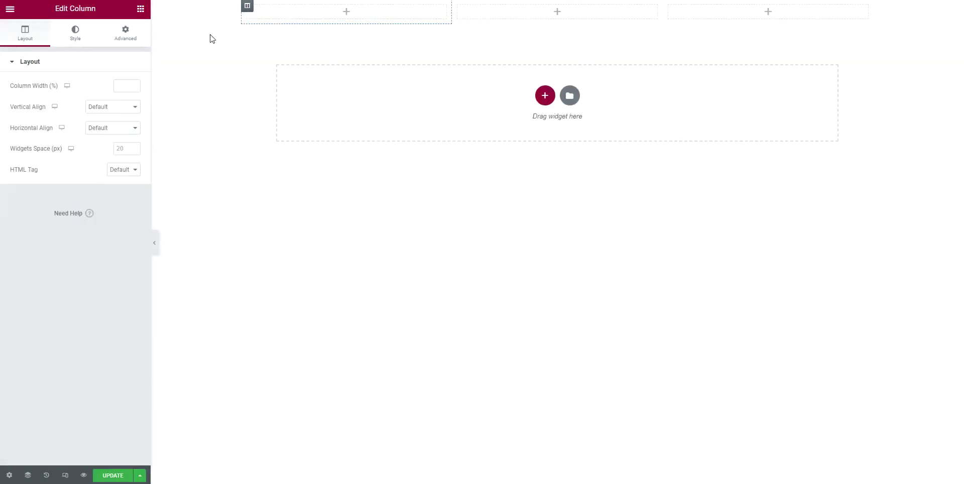
double_click(123, 86)
type("20")
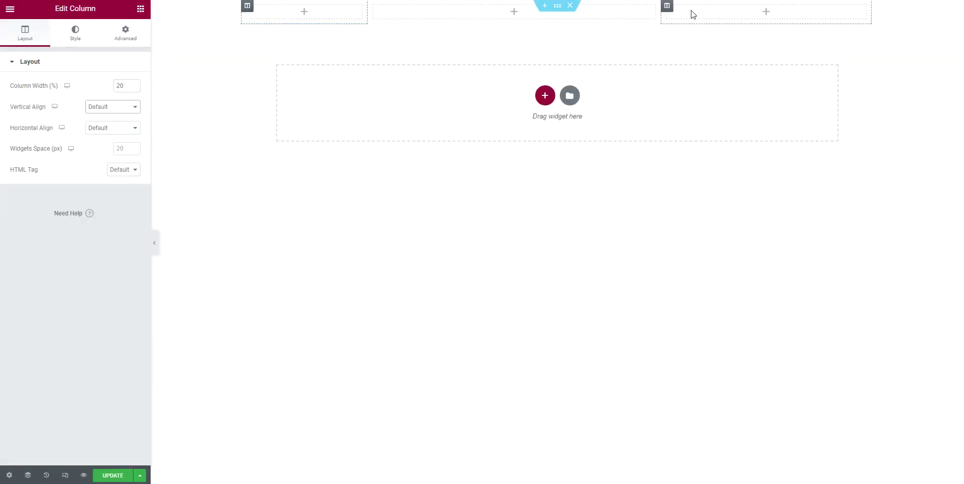
double_click(120, 86)
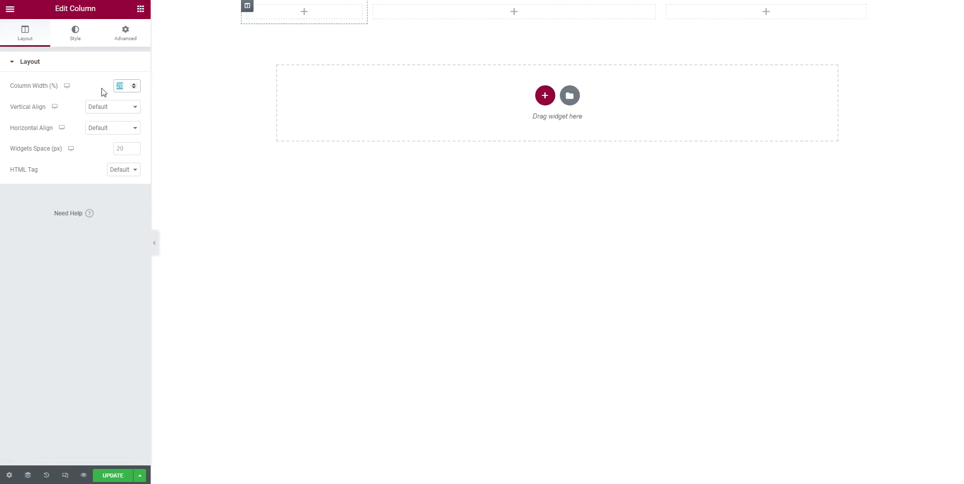
left_click(666, 7)
left_click(125, 85)
type("28")
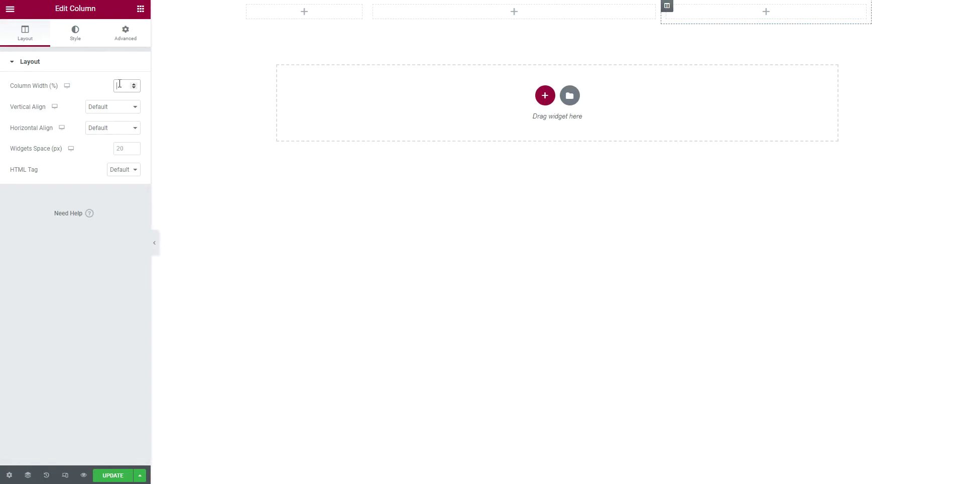
key("Tab")
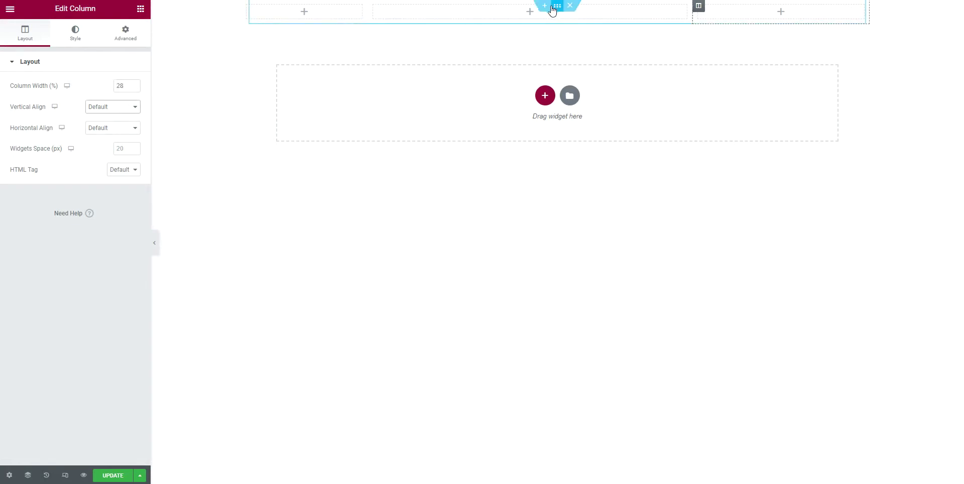
Give the section unlinked padding of 90 px top and 60 px bottom
left_click(557, 6)
left_click(126, 33)
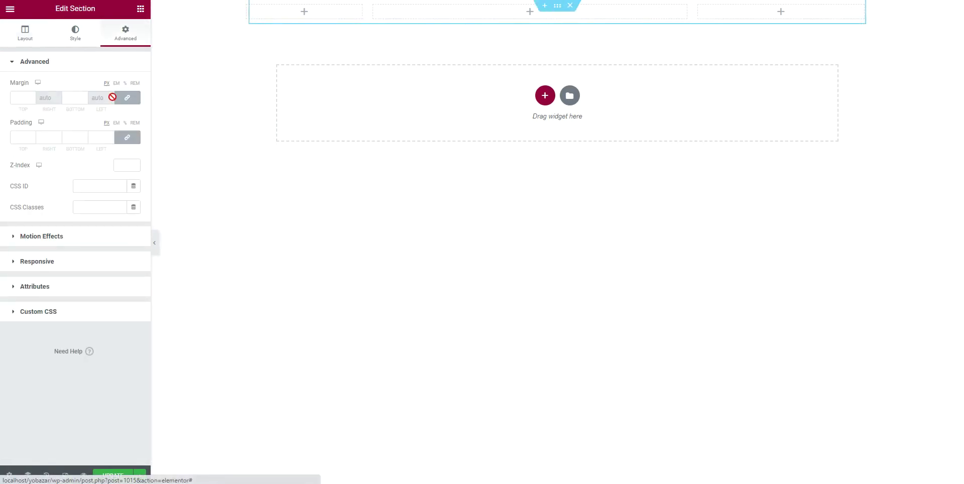
left_click(127, 137)
left_click(19, 138)
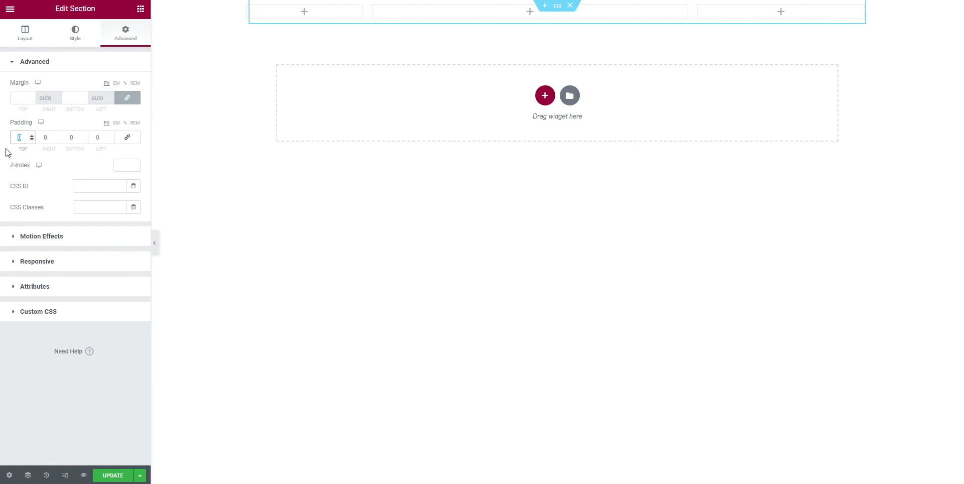
type("90")
left_click(83, 139)
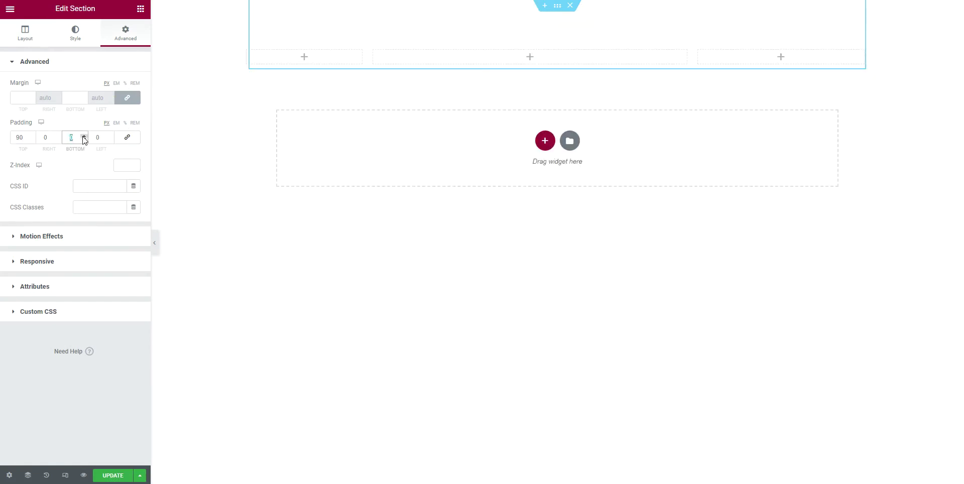
type("60")
key("Tab")
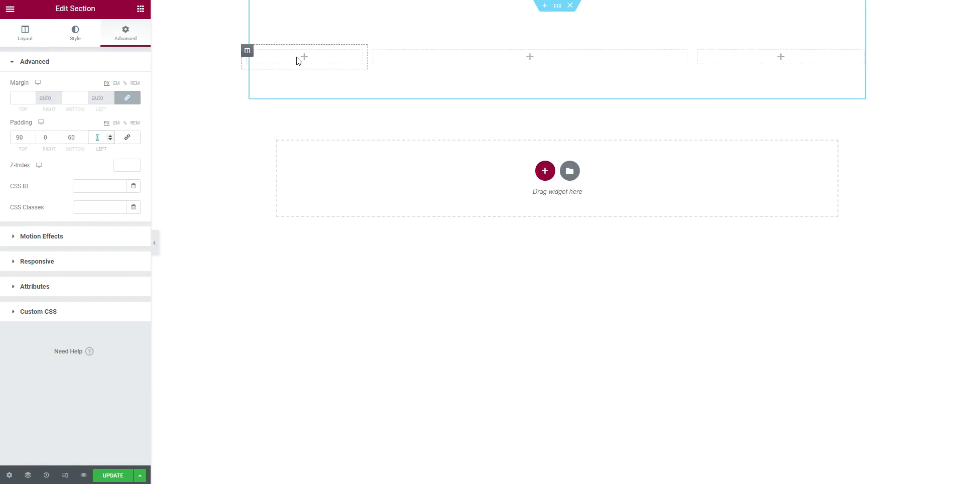
left_click(140, 8)
Put a Text Editor in column one holding only the yobazar logo image, set to 150 wide
left_click_drag(110, 160, 303, 65)
triple_click(59, 206)
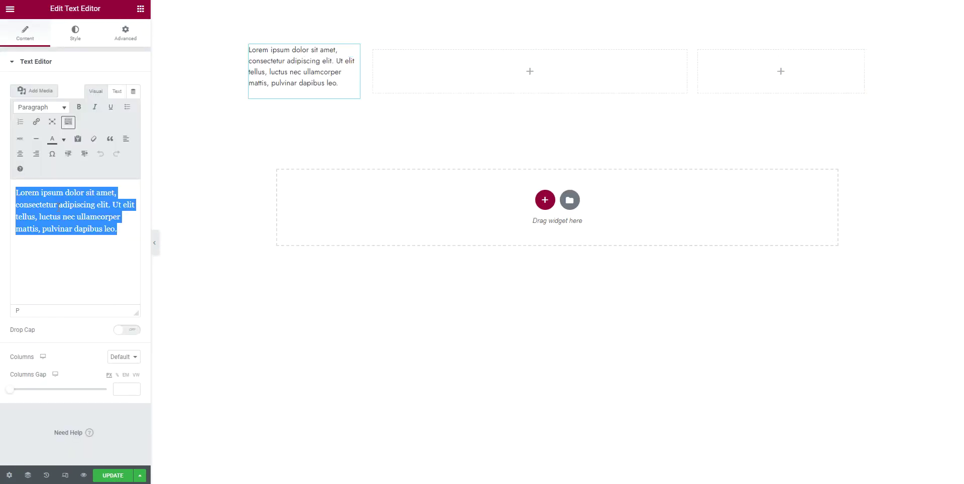
key("BackSpace")
left_click(37, 94)
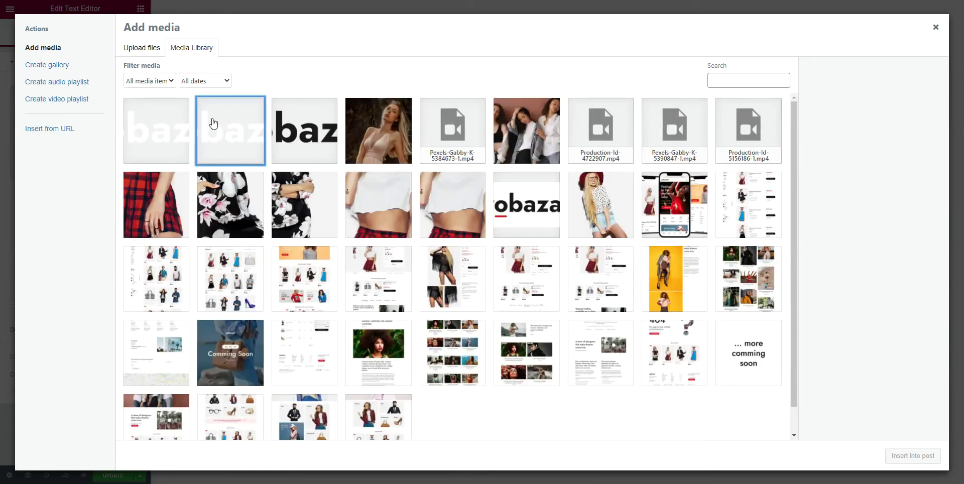
left_click(307, 131)
left_click(912, 456)
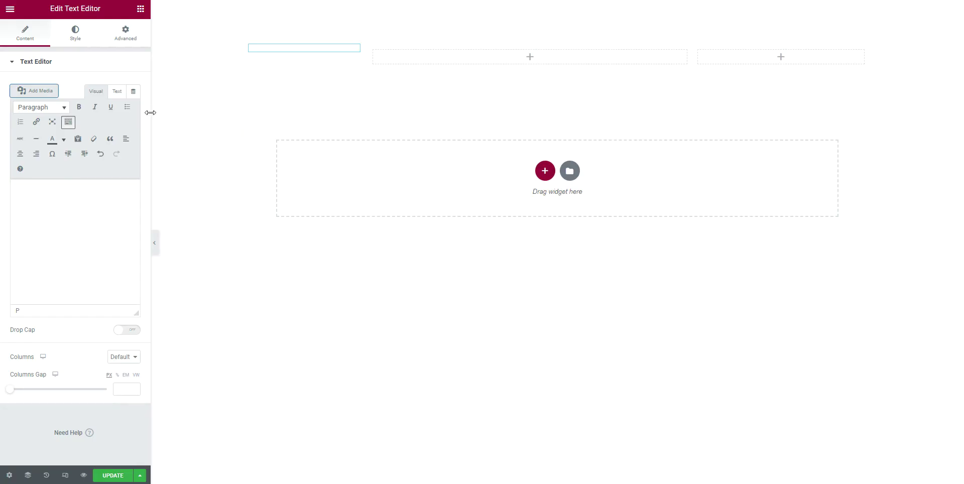
left_click(117, 92)
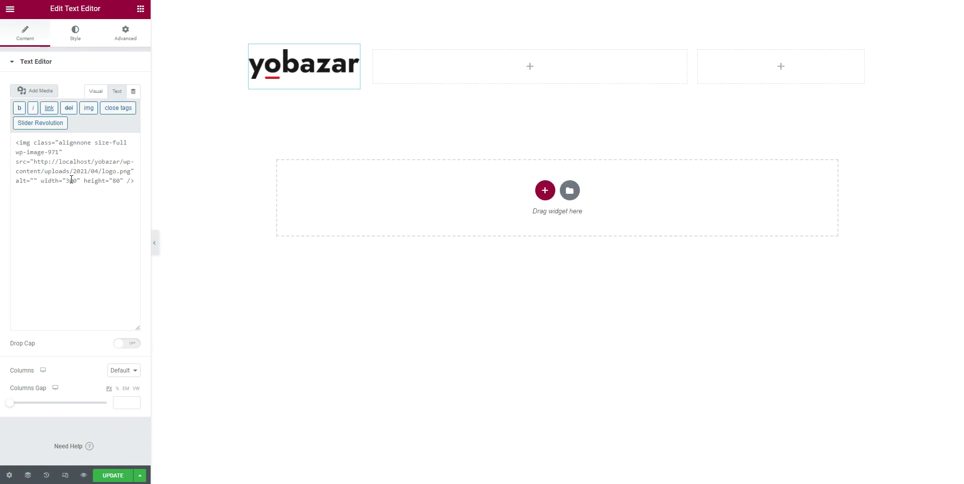
type("150")
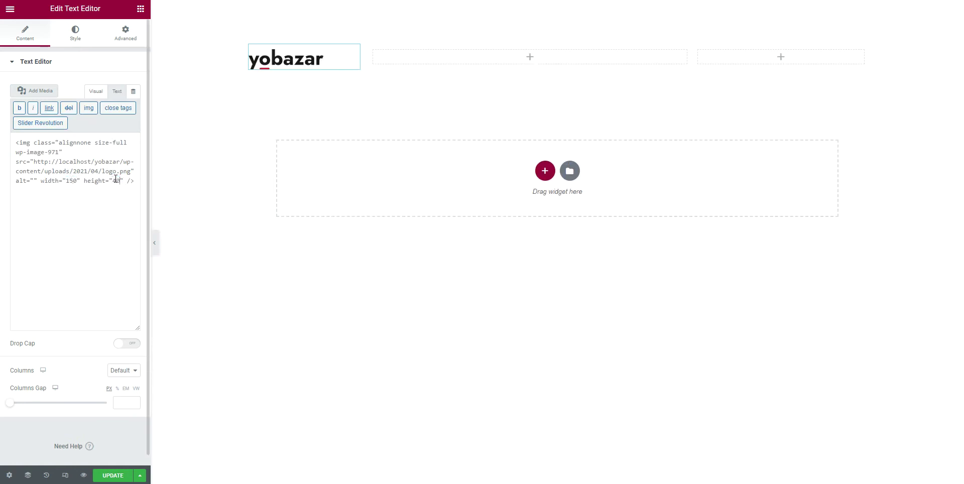
left_click(94, 91)
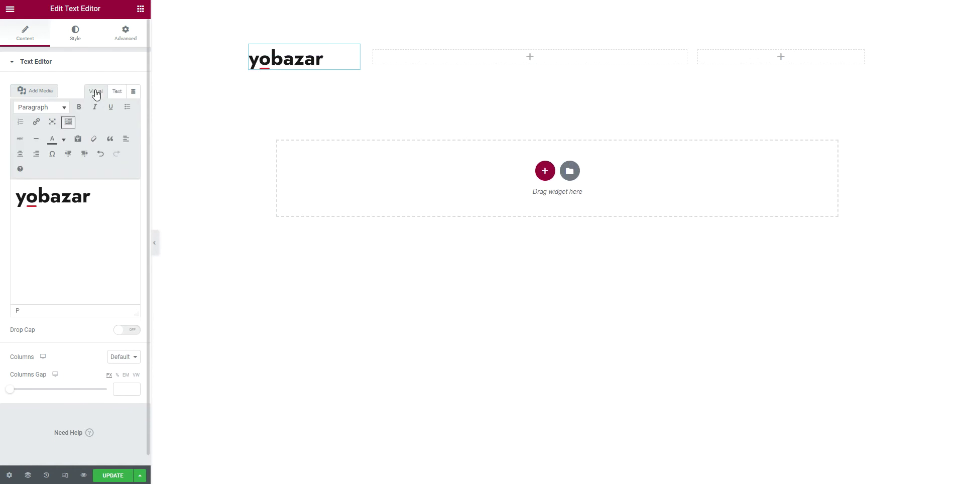
left_click(140, 9)
Add a Text Editor below the logo and replace its placeholder with the pasted store address
left_click_drag(112, 152, 302, 73)
left_click(107, 239)
key("ctrl+a")
key("BackSpace")
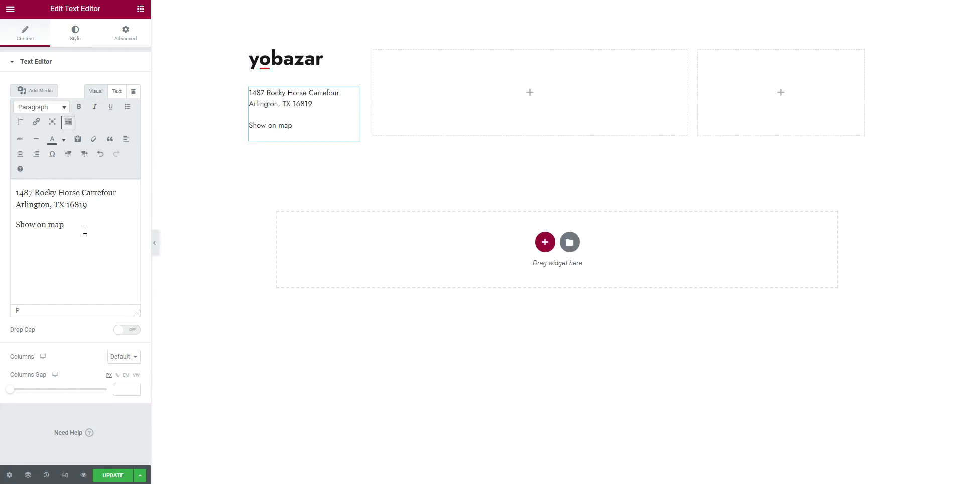
Make 'Show on map' #808080 grey, underlined, and linked to #link-to-your-map
left_click_drag(65, 226, 15, 225)
left_click(63, 139)
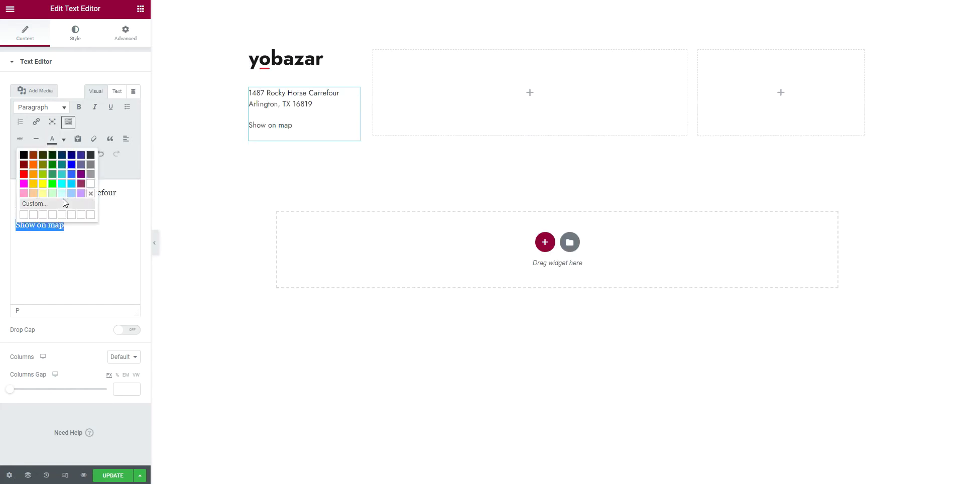
left_click(31, 203)
double_click(557, 247)
type("808080")
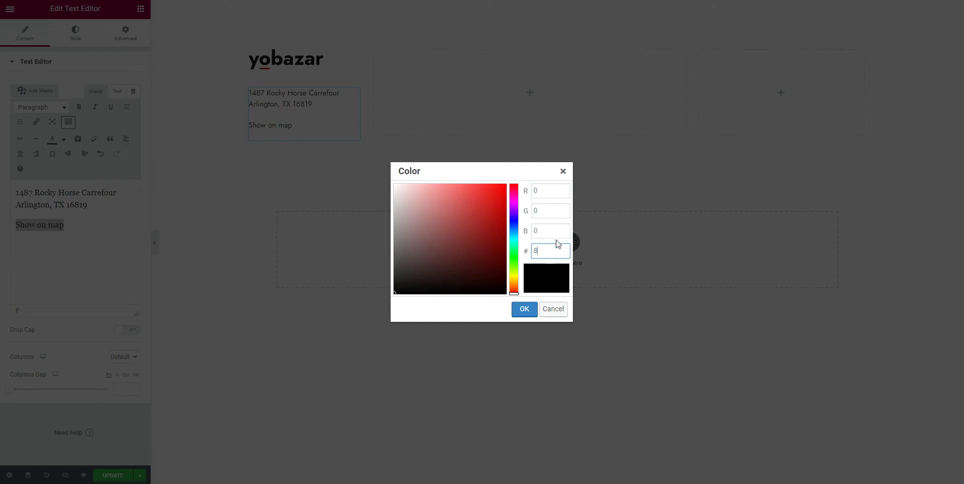
left_click(526, 309)
left_click(111, 107)
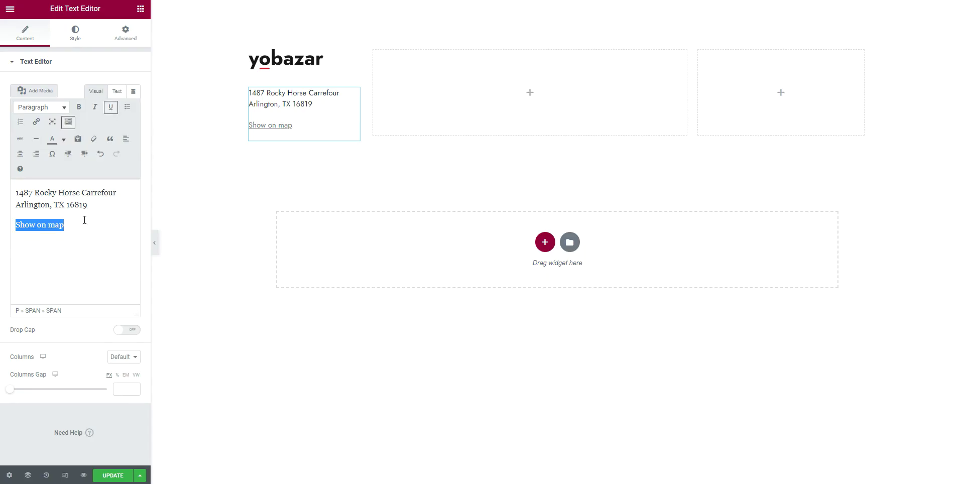
left_click(36, 122)
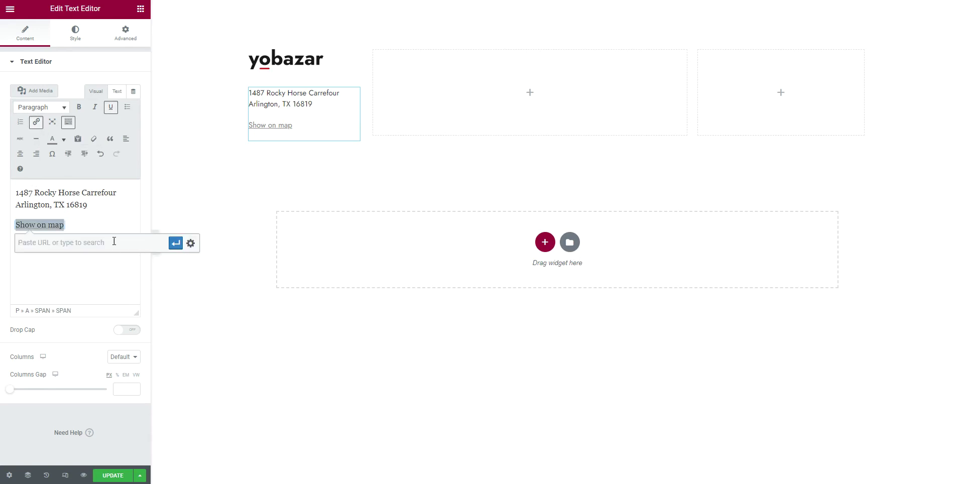
type("#link-to-your-map")
left_click(175, 243)
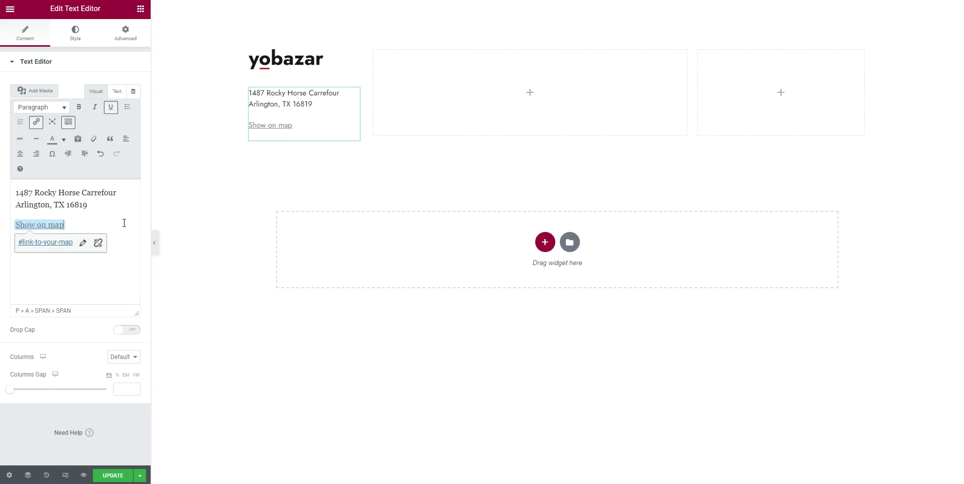
Add font-size: 13px to the Show on map link's style in the HTML
left_click(119, 91)
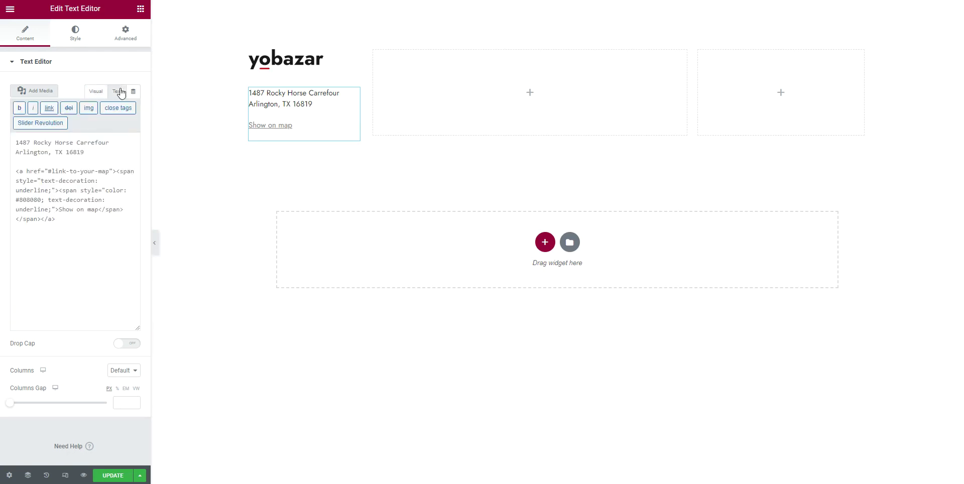
left_click(53, 209)
type("font-size: 13px;")
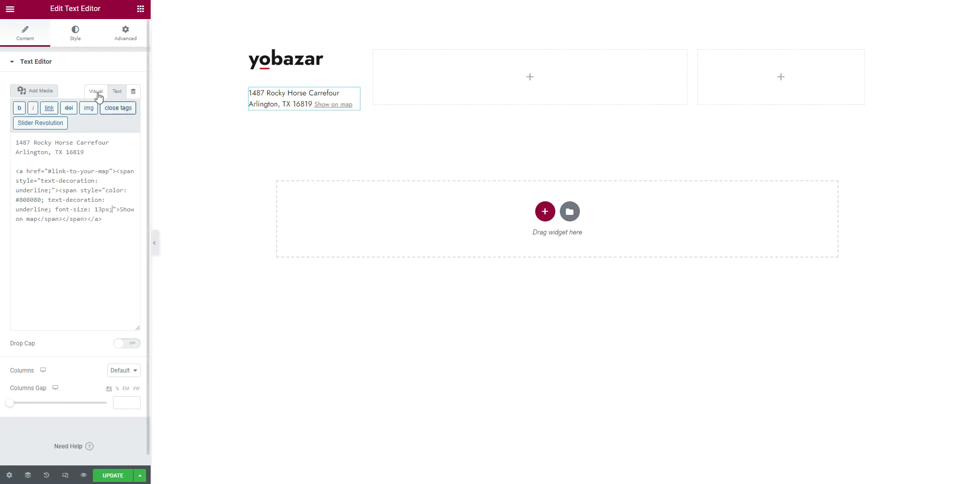
left_click(97, 91)
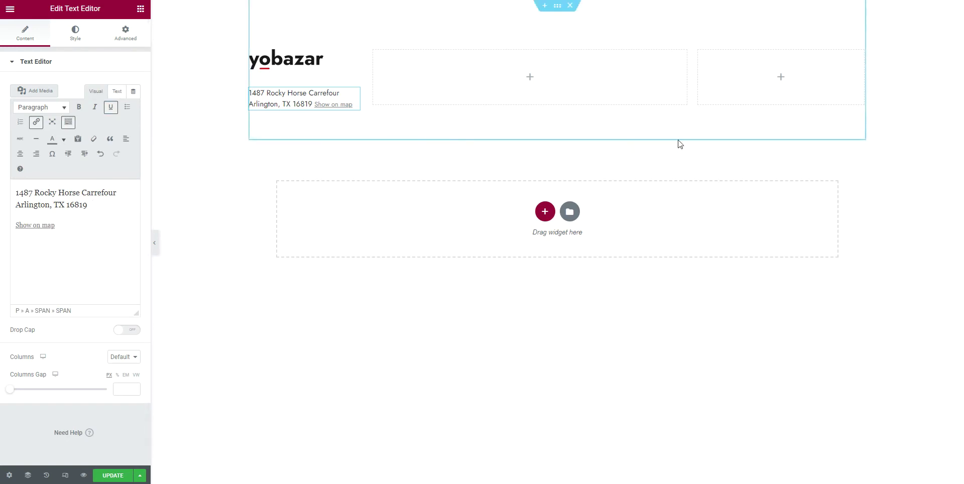
Drag the TS - Social Icons widget from WordPress widgets under the address
left_click(141, 9)
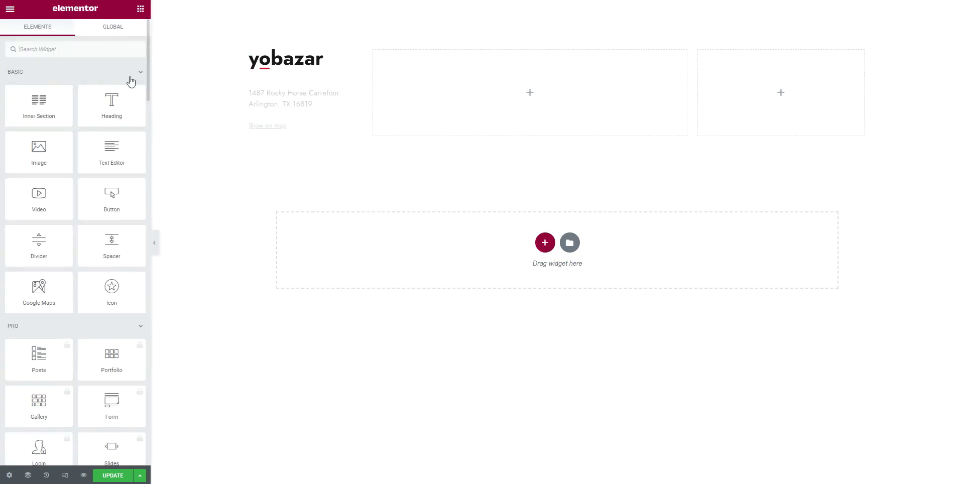
scroll(109, 320, "down", 5)
scroll(110, 320, "down", 15)
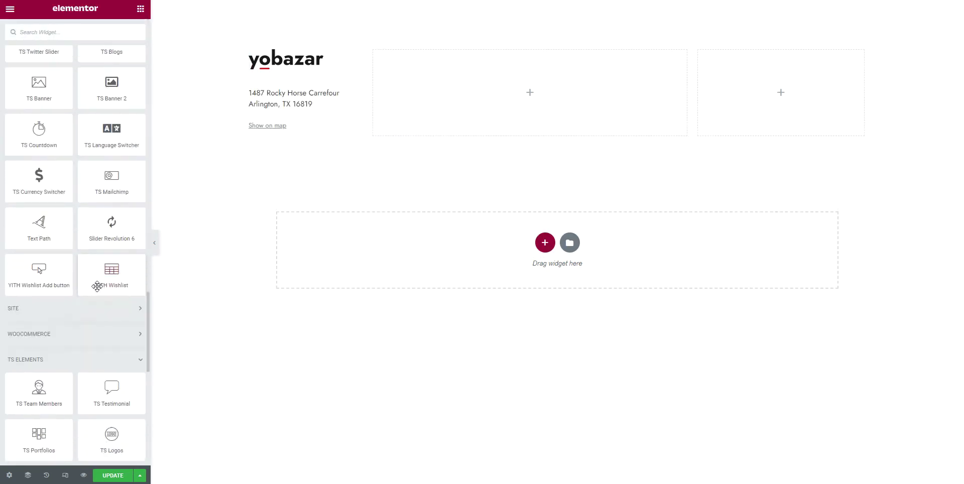
left_click(27, 334)
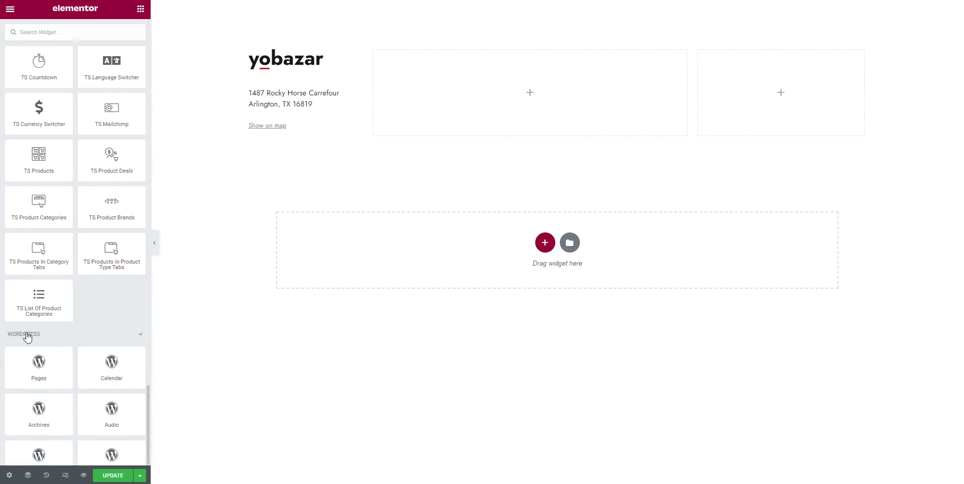
scroll(93, 374, "down", 5)
scroll(98, 362, "down", 10)
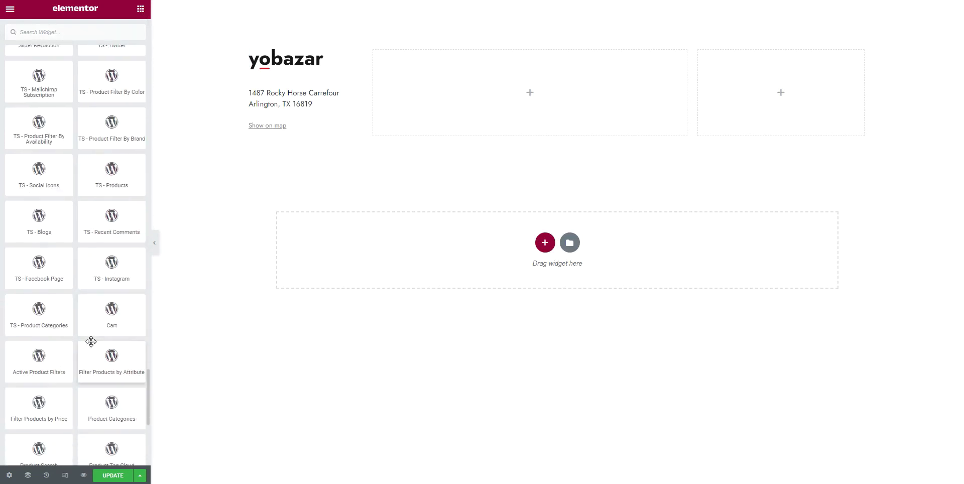
scroll(88, 337, "down", 3)
scroll(83, 334, "up", 6)
left_click_drag(39, 256, 283, 136)
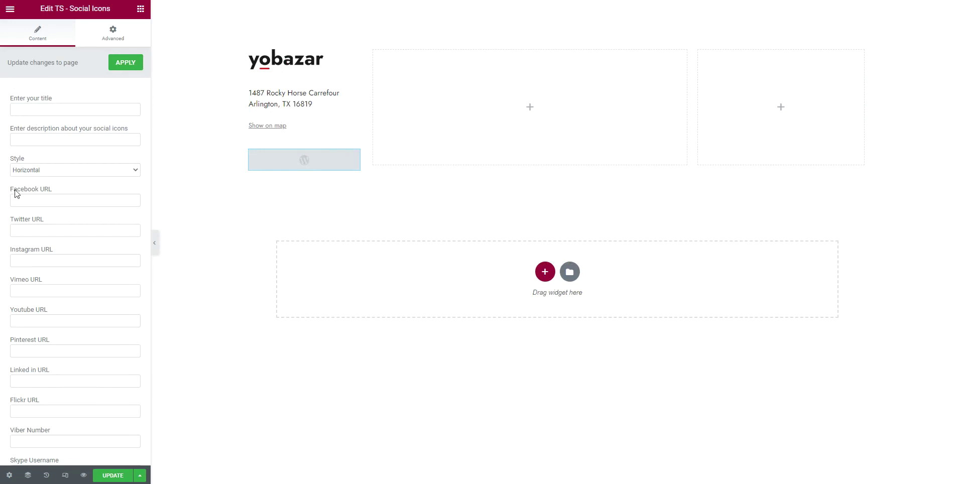
Set the Facebook, Twitter, Instagram, YouTube and LinkedIn URLs to '#'
left_click(28, 198)
type("#")
key("Tab")
type("#")
left_click(32, 257)
left_click(31, 320)
left_click(35, 383)
type("#")
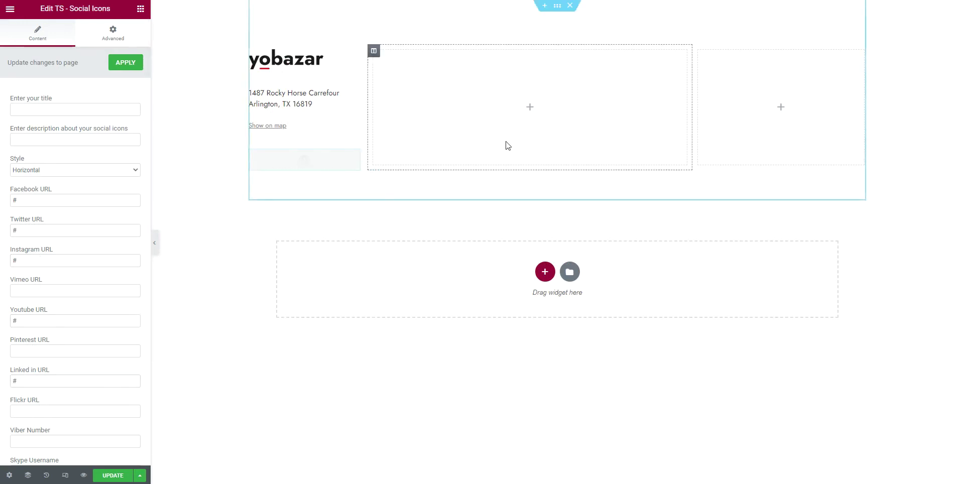
Insert a two-column Inner Section into the middle column, widening its first inner column to about 74%
left_click(140, 9)
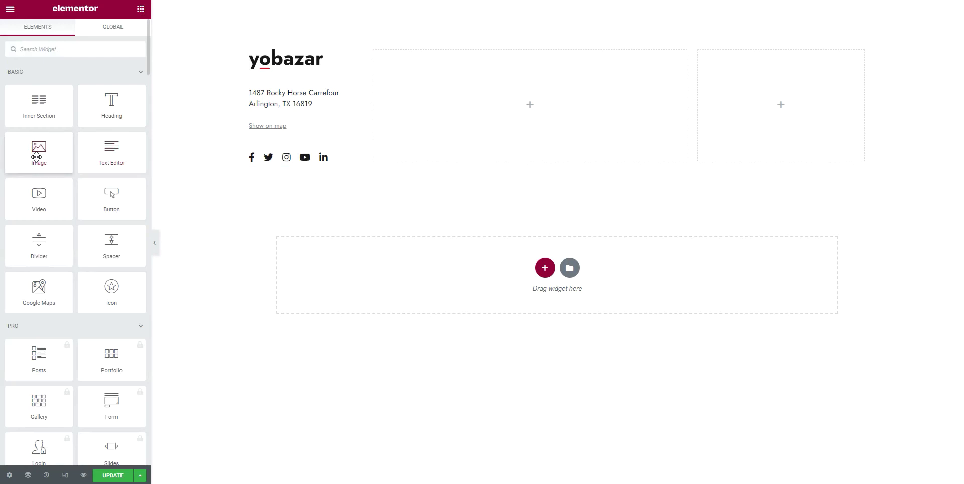
scroll(36, 262, "down", 4)
scroll(36, 262, "down", 20)
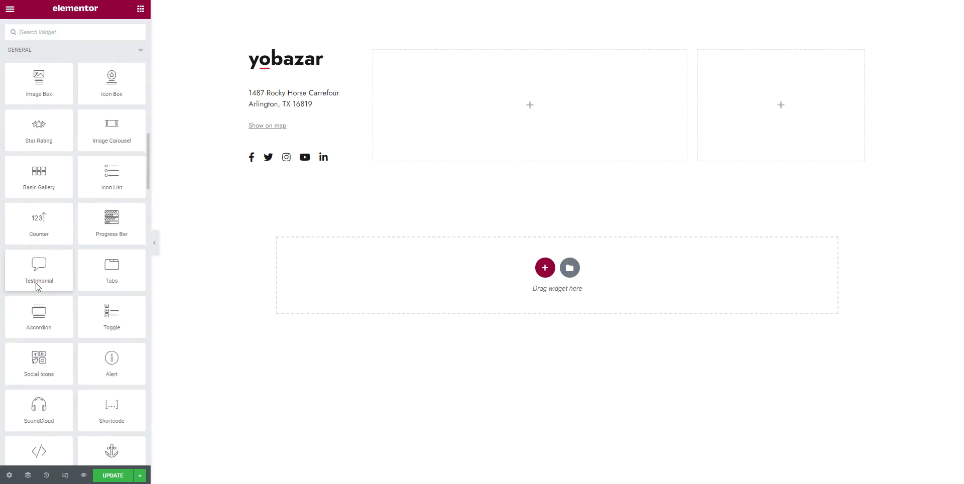
scroll(39, 236, "up", 6)
scroll(38, 236, "up", 15)
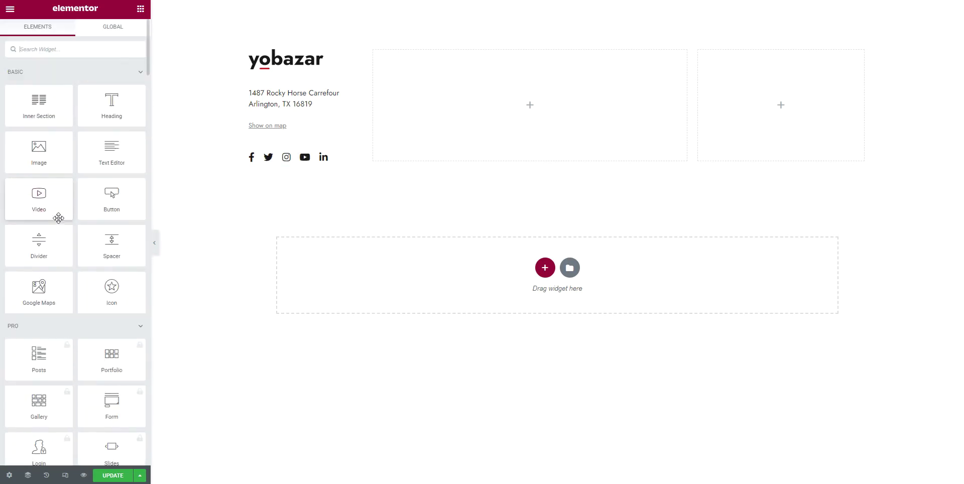
left_click_drag(46, 103, 502, 85)
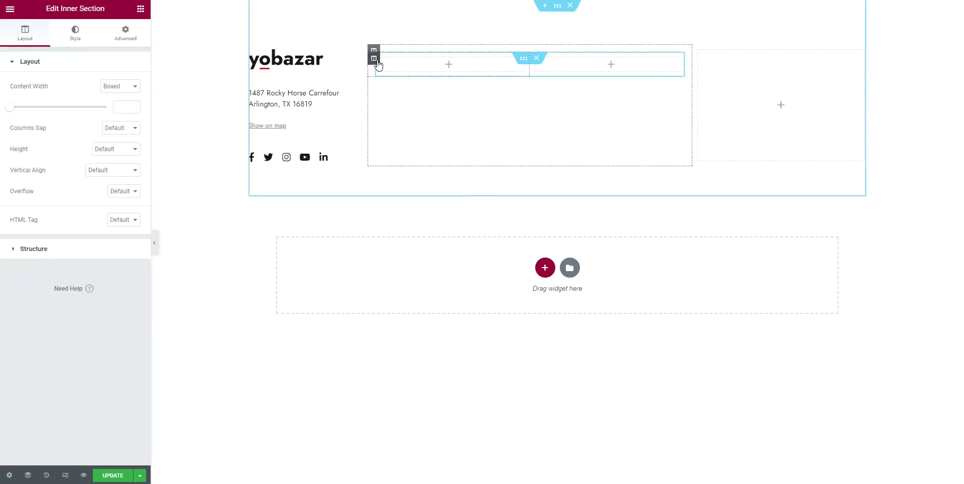
left_click(376, 61)
left_click(121, 85)
type("75")
left_click(85, 388)
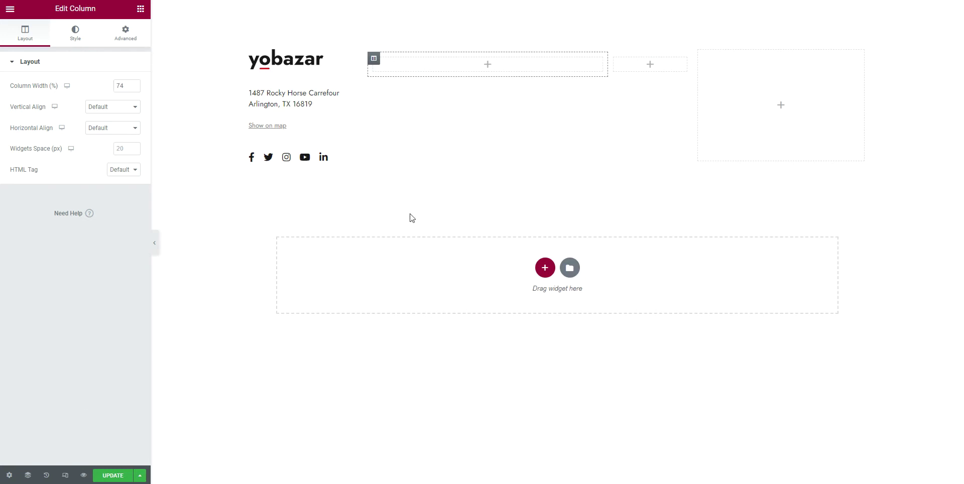
Add TS List Of Product Categories to the wide inner column, parent Men, empty categories shown
left_click(140, 10)
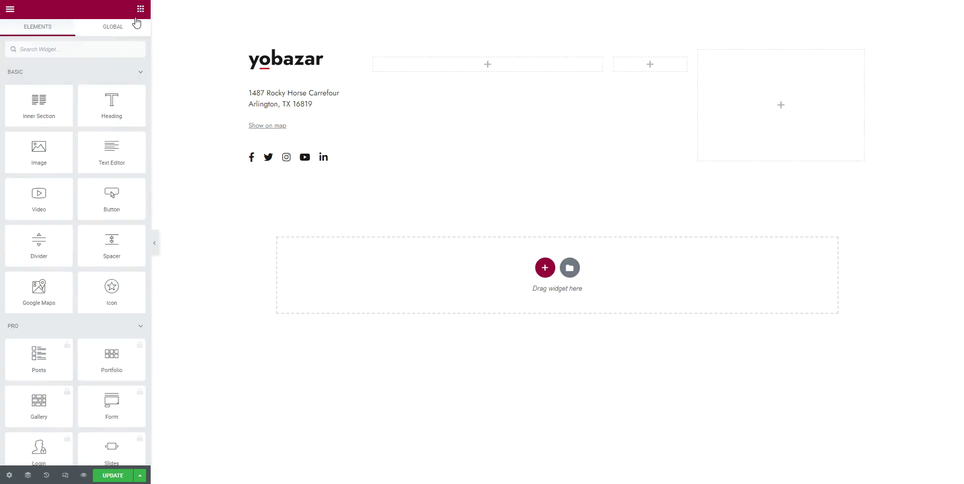
scroll(77, 296, "down", 10)
scroll(82, 304, "down", 15)
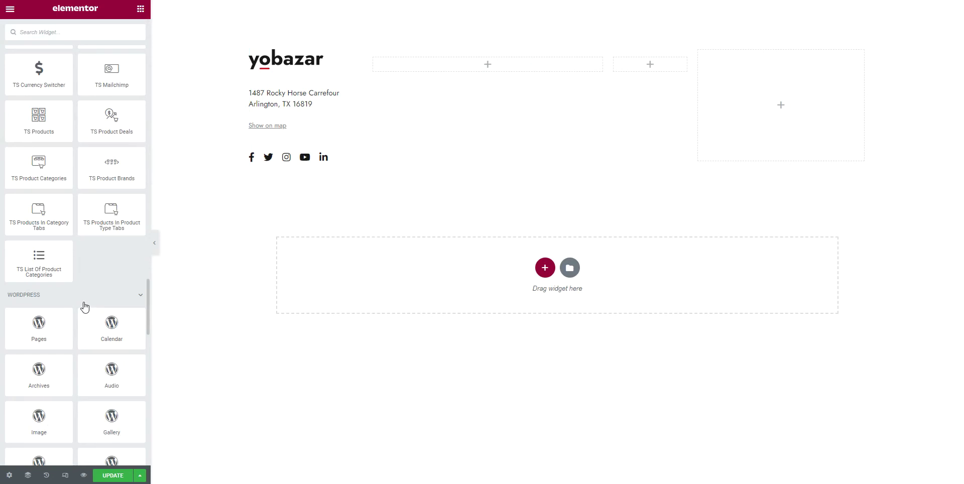
scroll(81, 304, "up", 8)
left_click_drag(39, 209, 443, 64)
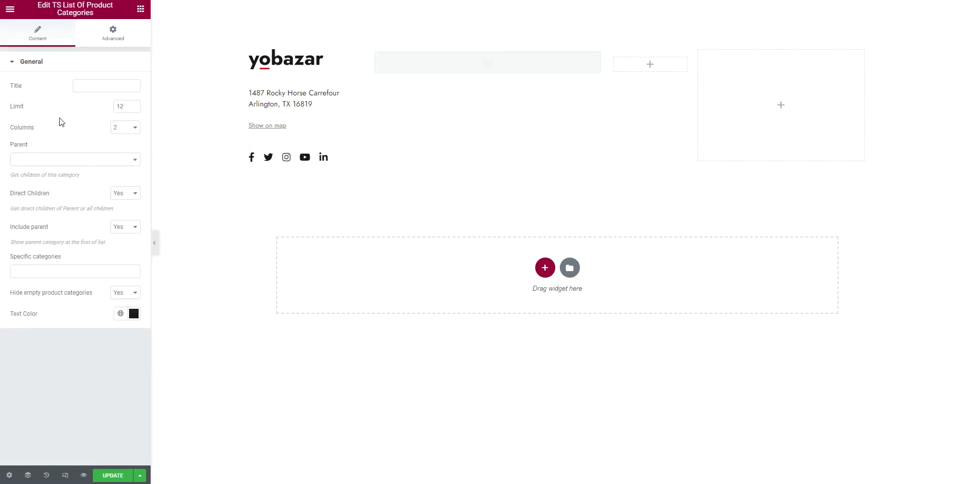
left_click(87, 161)
type("men")
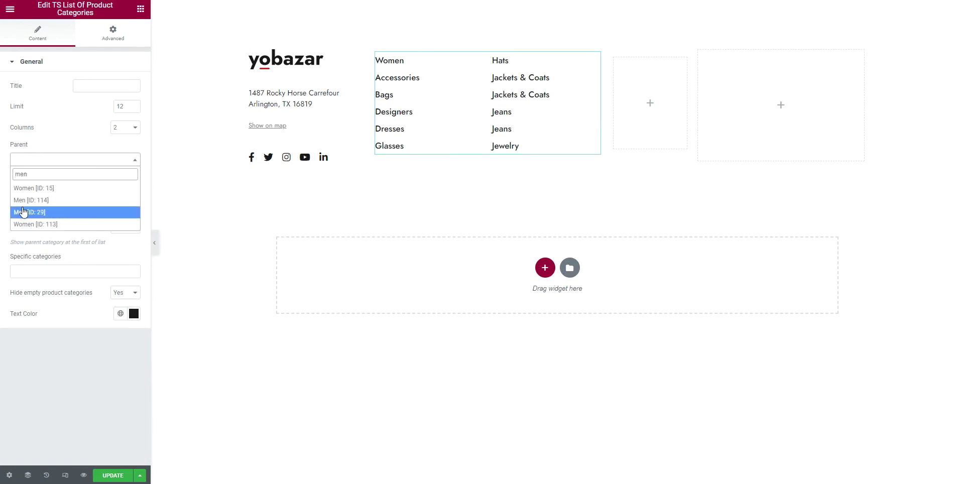
left_click(40, 211)
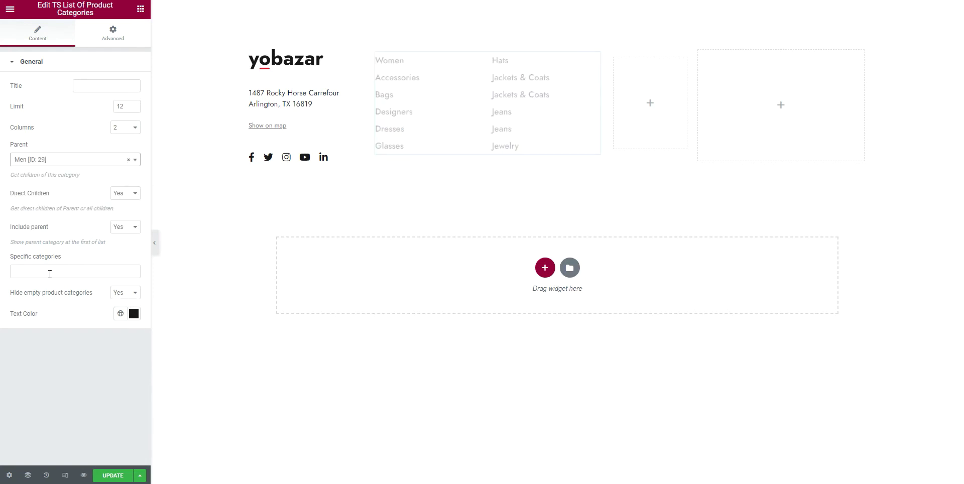
left_click(126, 296)
left_click(123, 310)
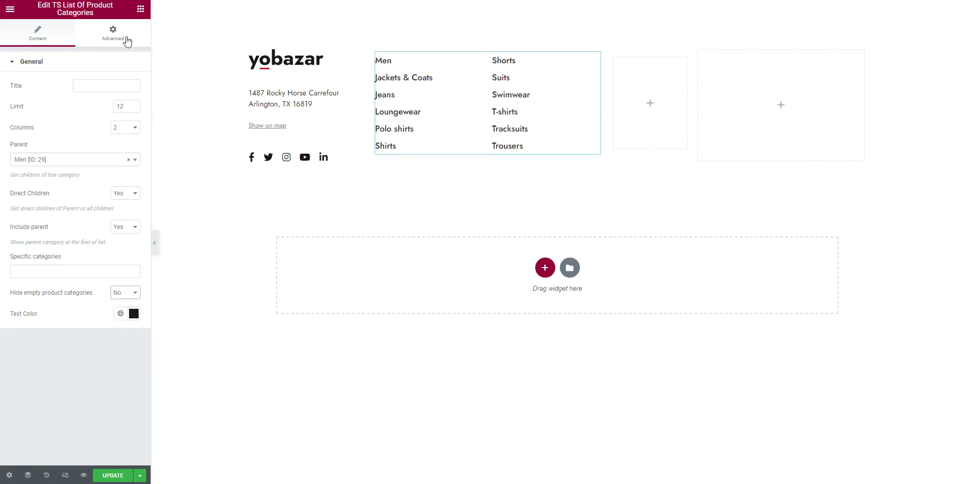
left_click(140, 9)
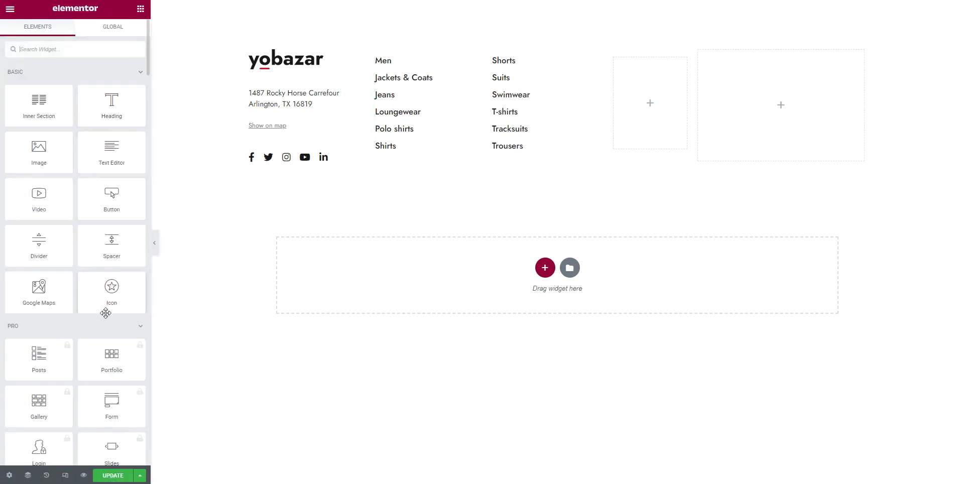
Add a Text Editor in the narrow column with a bulleted list, My account through Returns, linked to '#'
left_click_drag(111, 149, 649, 83)
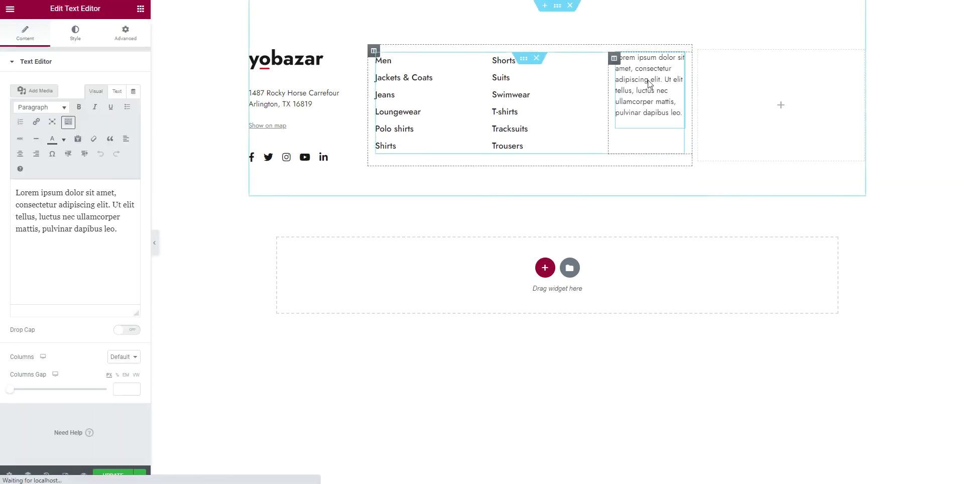
triple_click(71, 218)
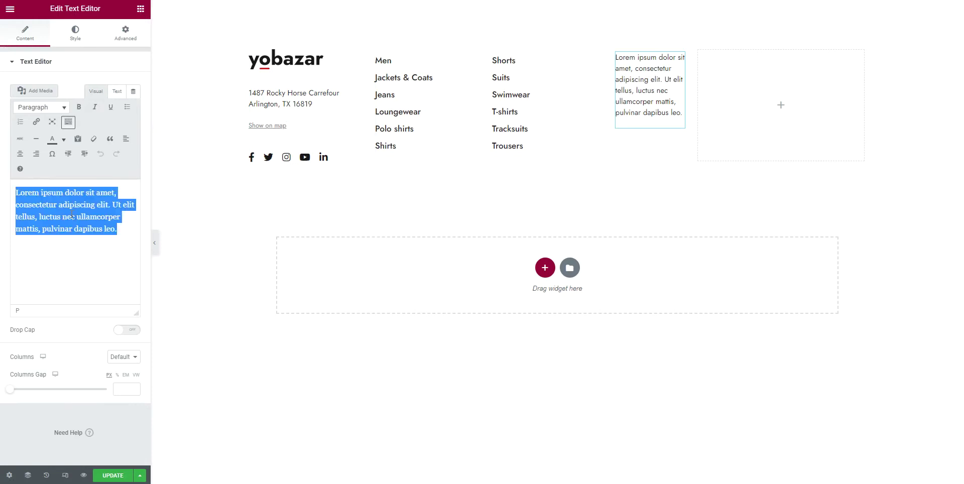
left_click(127, 107)
type("My accou")
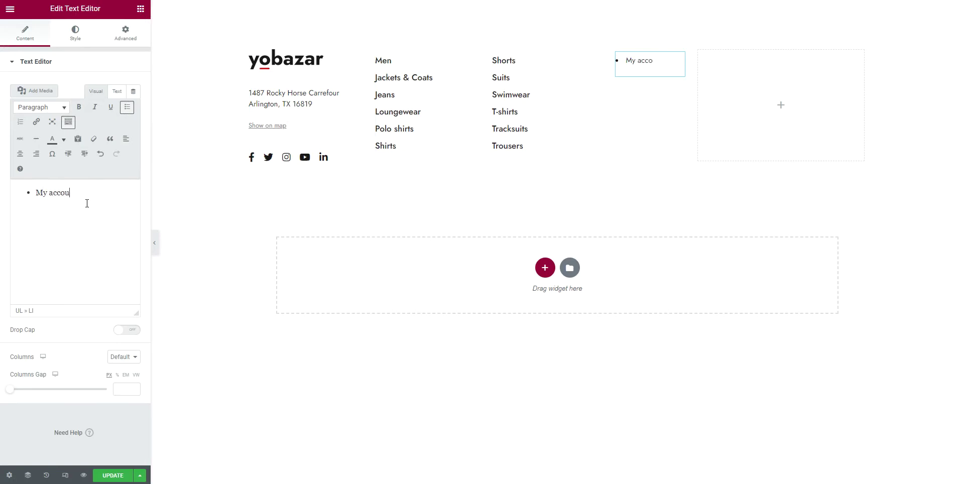
type("nt")
type("Order History Wish List Newsletter Affiliate Returns")
left_click_drag(91, 193, 36, 184)
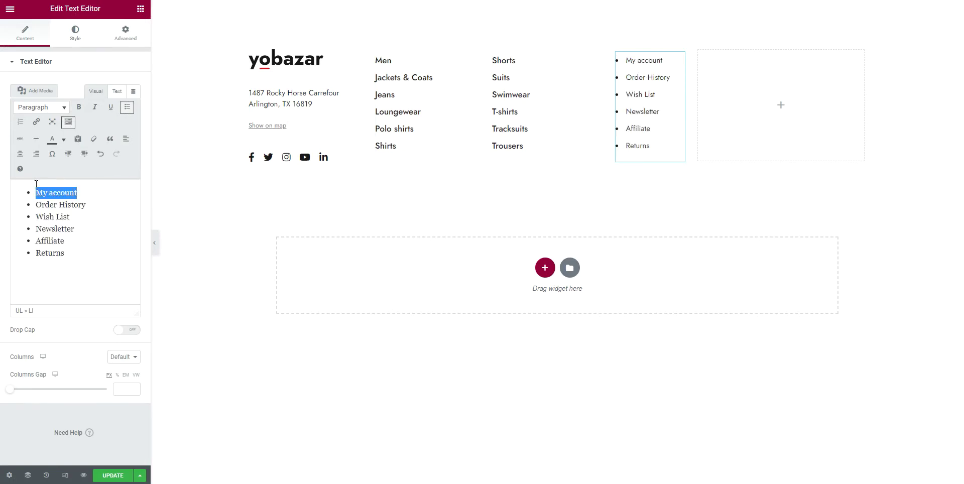
left_click(36, 121)
type("#")
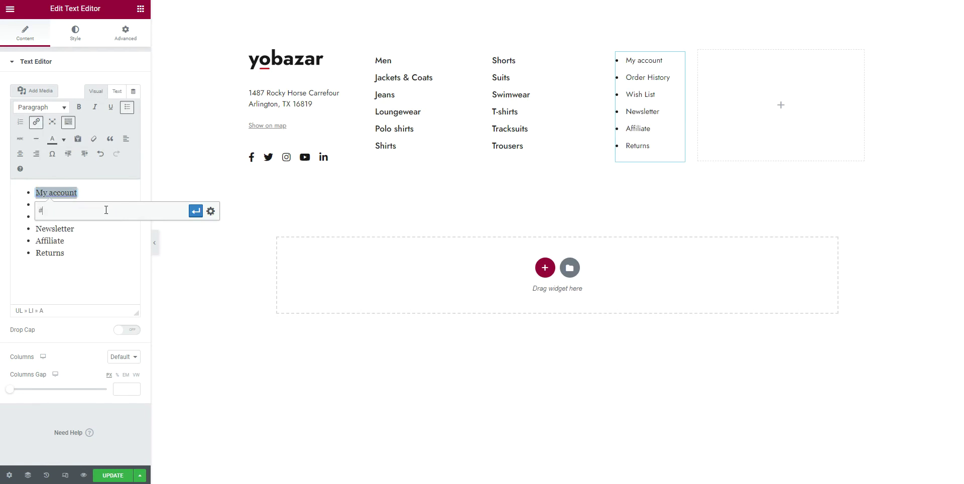
left_click(196, 211)
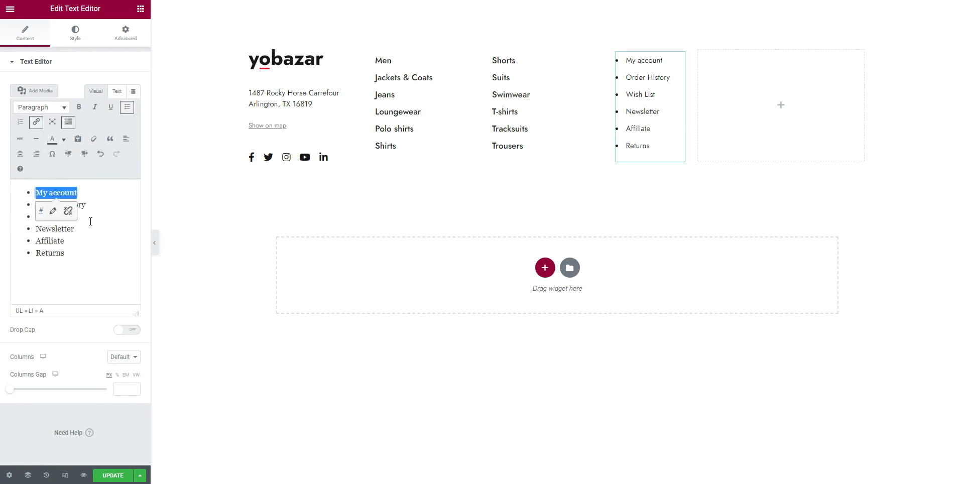
Add class="nostyle" to the list's ul tag to remove the bullets
left_click(117, 91)
left_click(28, 142)
type("class=\"\">")
key("Left")
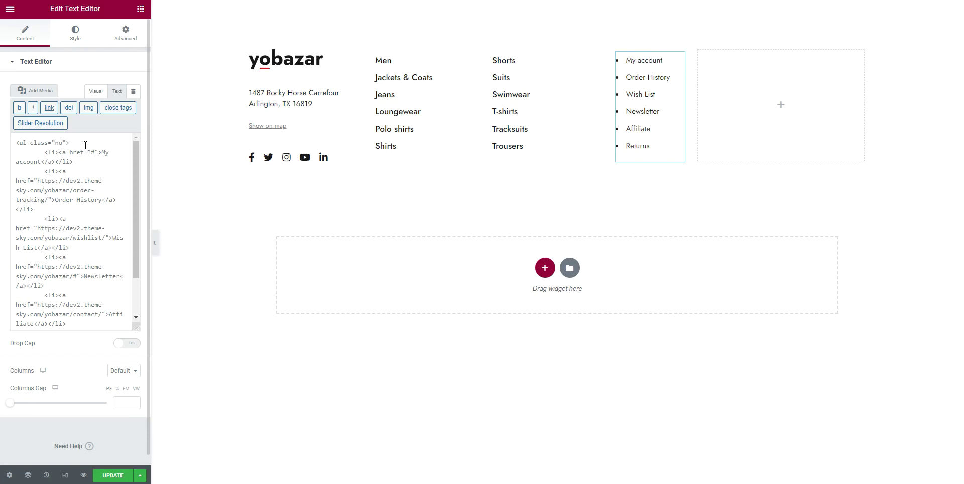
type("nostyle")
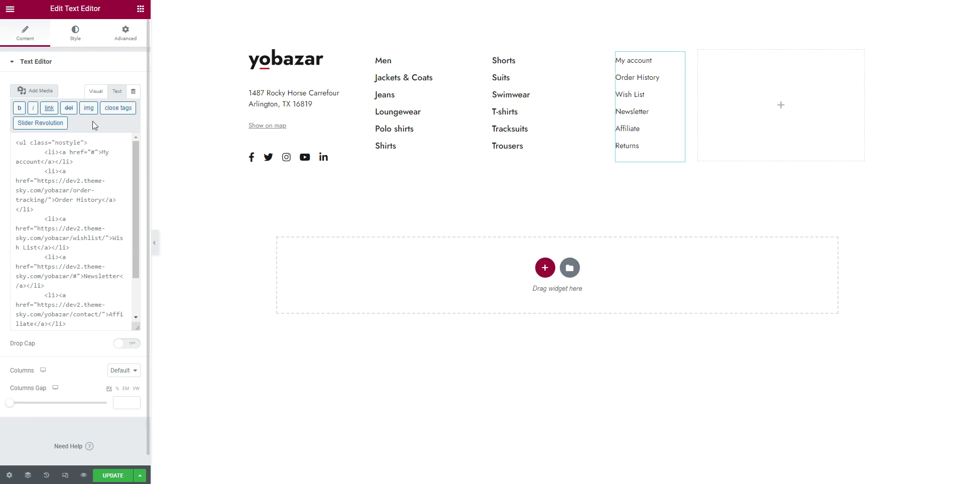
left_click(95, 92)
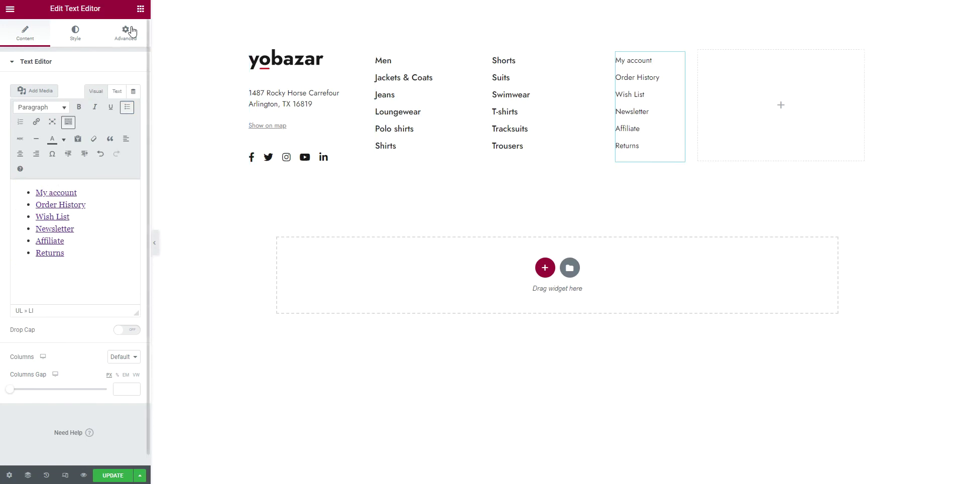
left_click(141, 11)
Place a TS Mailchimp widget in the right column using the Subscription Form
scroll(95, 319, "down", 10)
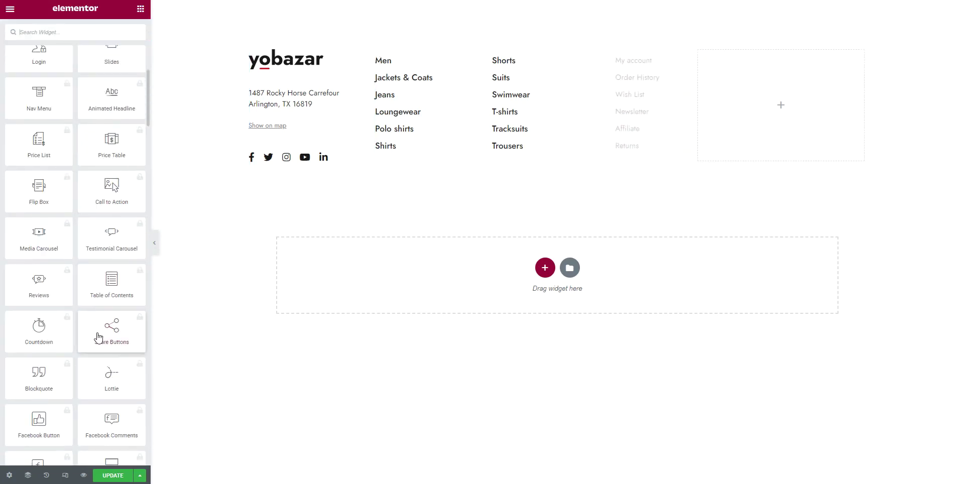
scroll(100, 334, "down", 6)
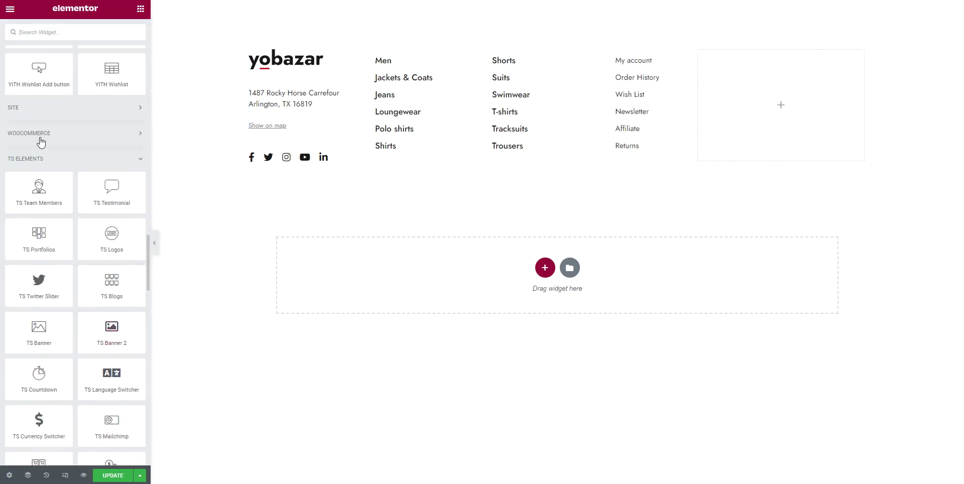
scroll(111, 311, "down", 5)
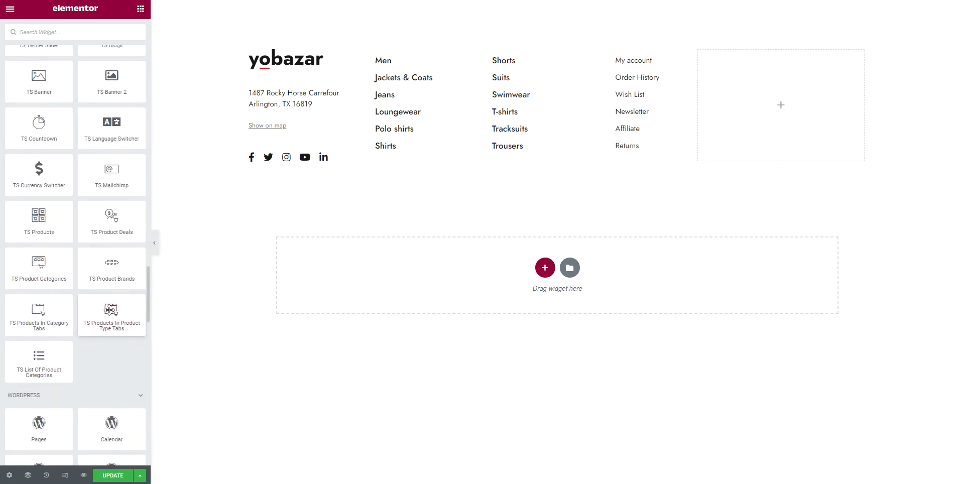
scroll(110, 308, "up", 1)
left_click_drag(114, 227, 775, 103)
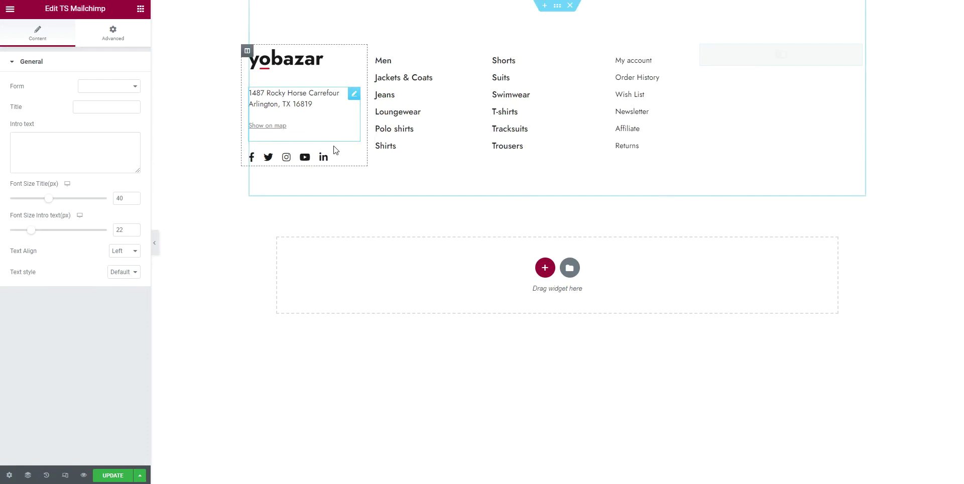
left_click(118, 87)
left_click(107, 97)
Title it 'Join our newsletter and get $20 for your first order' at 20 px
left_click(99, 107)
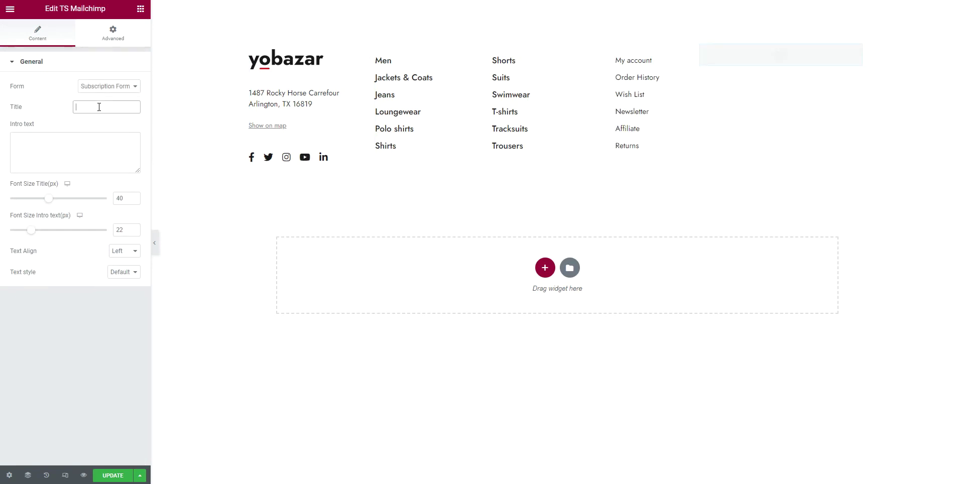
type("Join our newsletter and get $20 for your first order")
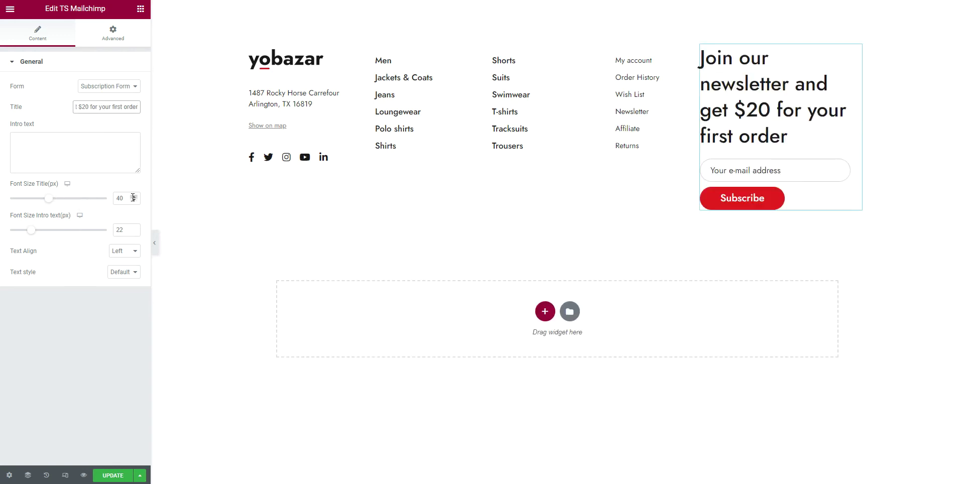
left_click_drag(123, 197, 87, 204)
type("20")
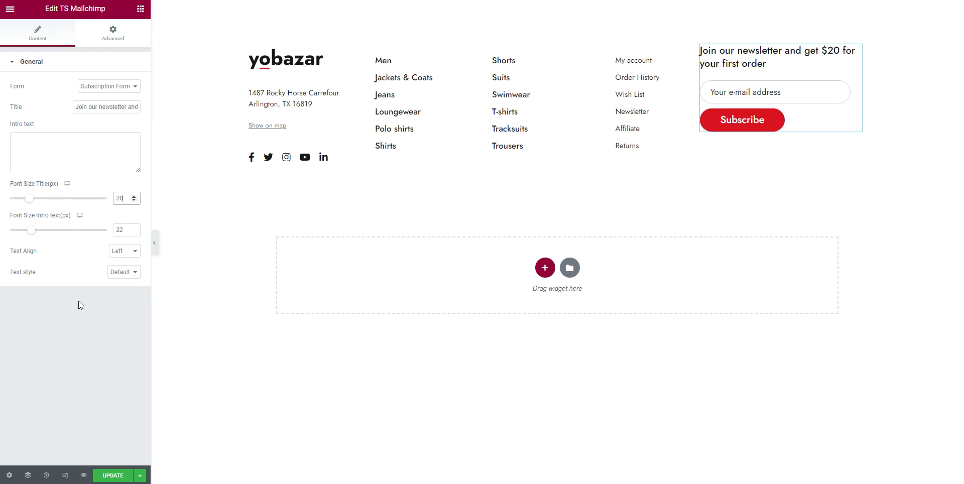
Give the inner section 50 px right and left padding
left_click(524, 59)
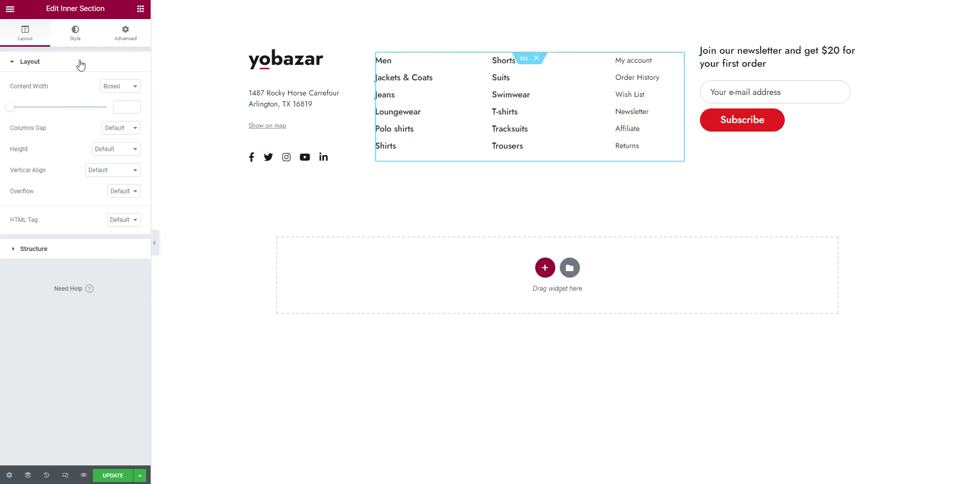
left_click(128, 34)
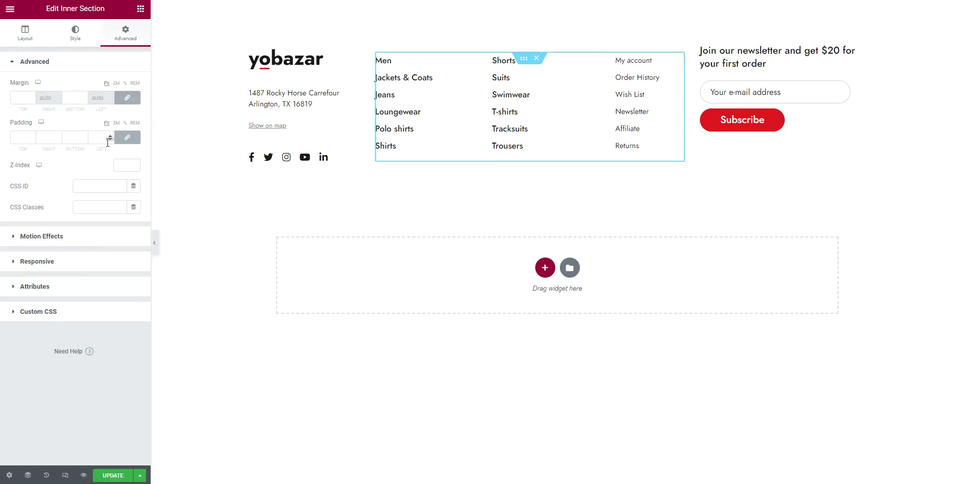
left_click(127, 137)
left_click(45, 137)
type("50")
left_click(105, 138)
type("50")
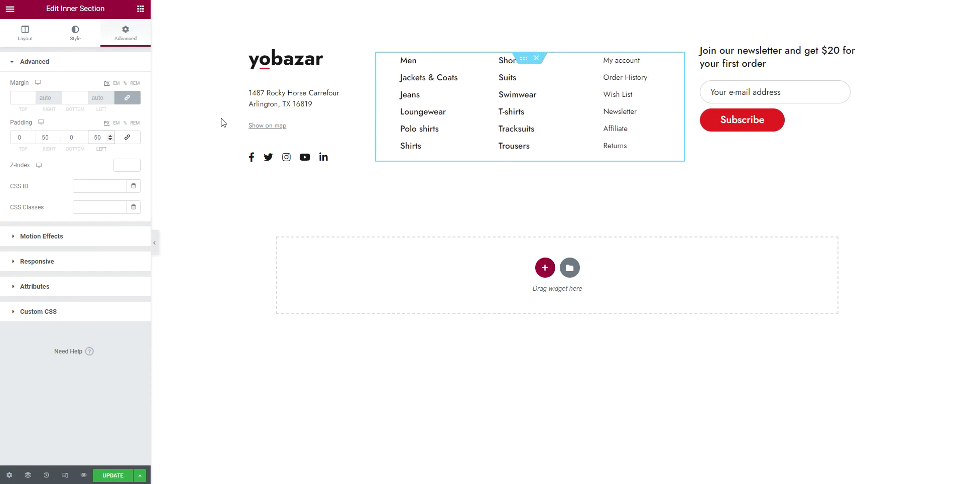
Add solid 1 px #e6e6e6 right and left borders to the inner section and save the footer
left_click(75, 42)
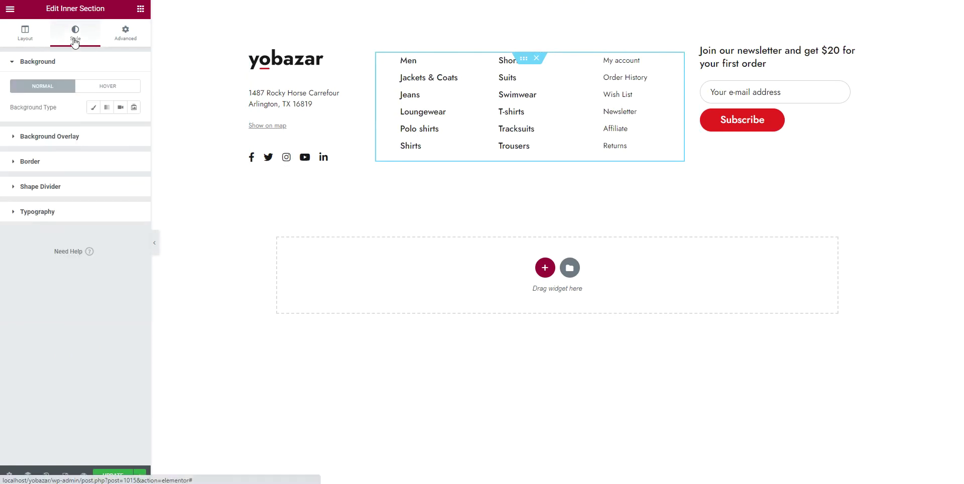
left_click(50, 161)
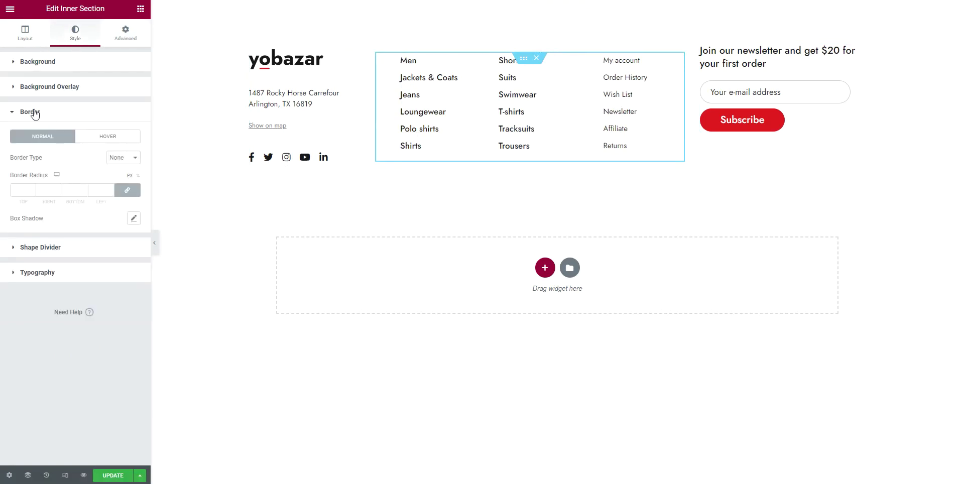
left_click(127, 157)
left_click(119, 170)
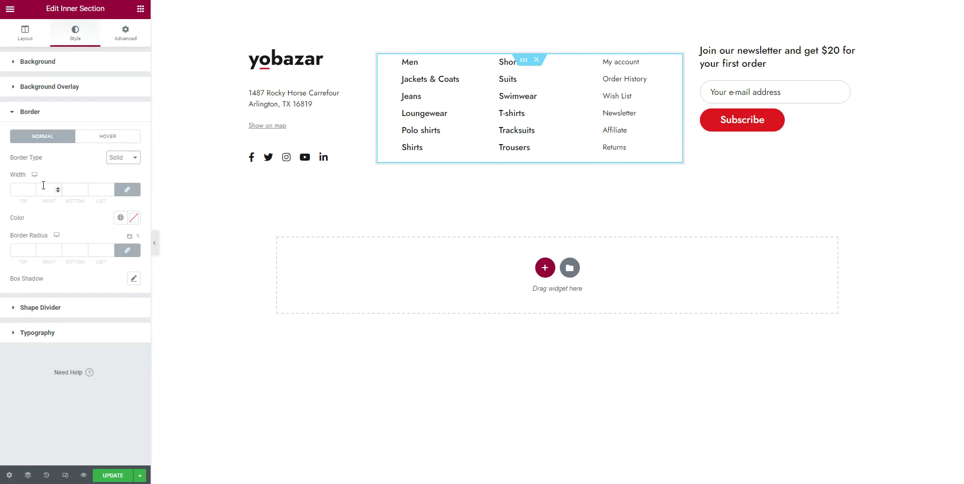
left_click(127, 190)
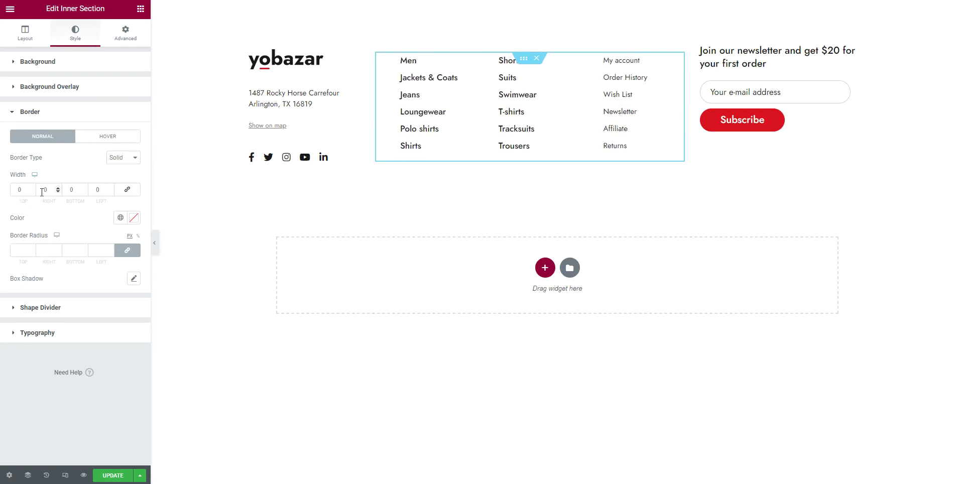
left_click(52, 189)
type("1")
key("Tab")
key("Tab")
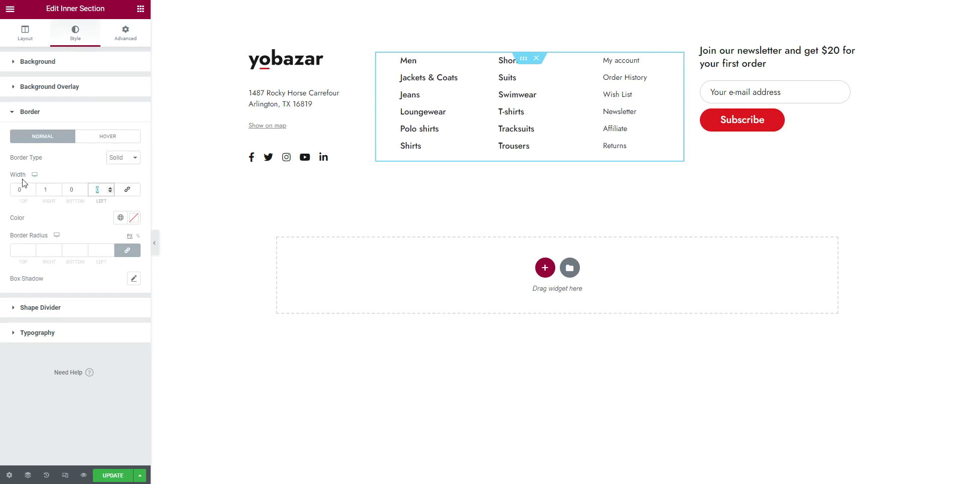
type("1")
left_click(53, 225)
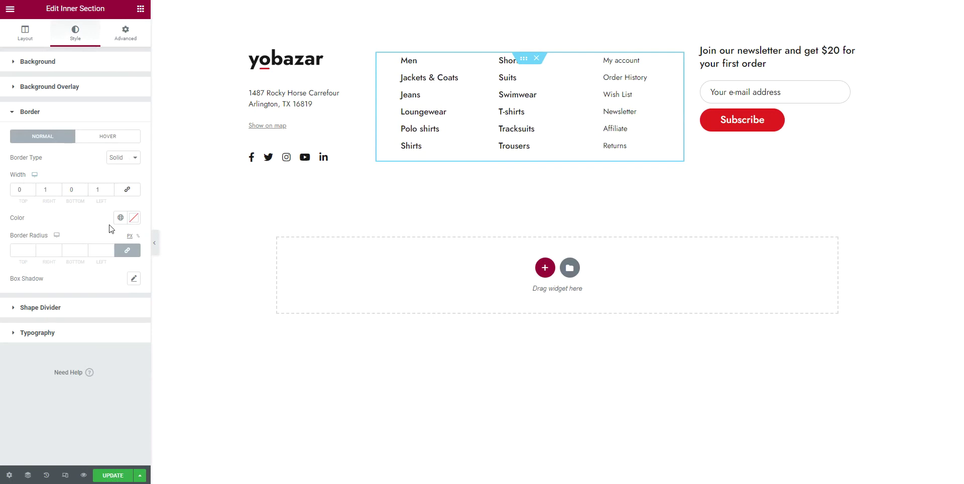
left_click(134, 218)
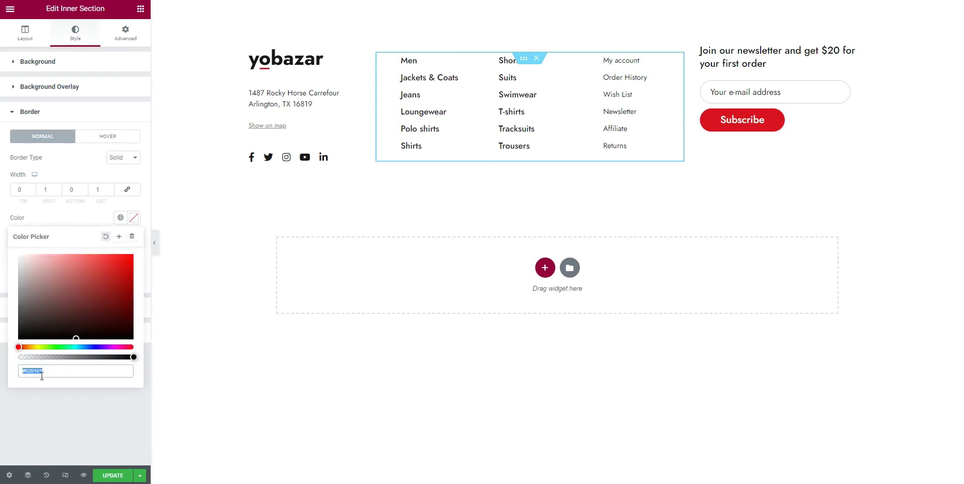
type("#e6e6e6")
left_click(70, 417)
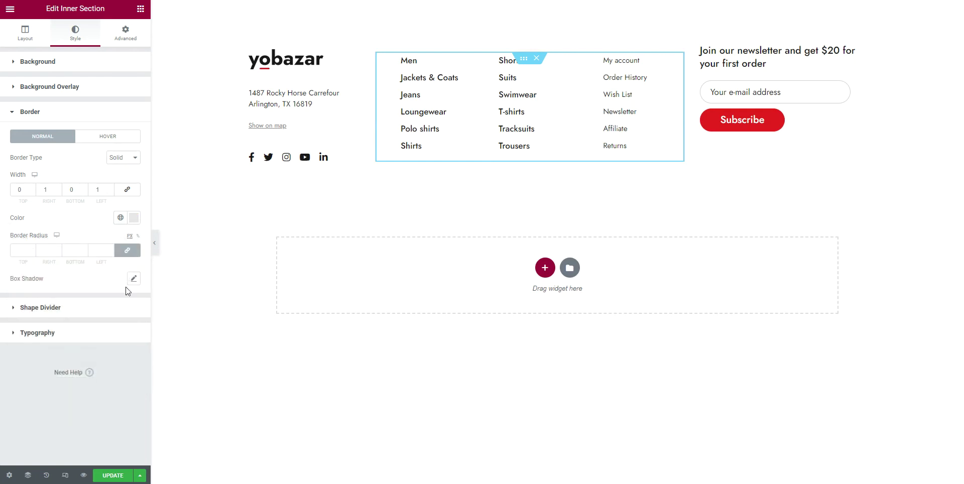
left_click(109, 476)
Add a single-column section below the footer and place a Divider widget in it
left_click(544, 267)
left_click(429, 297)
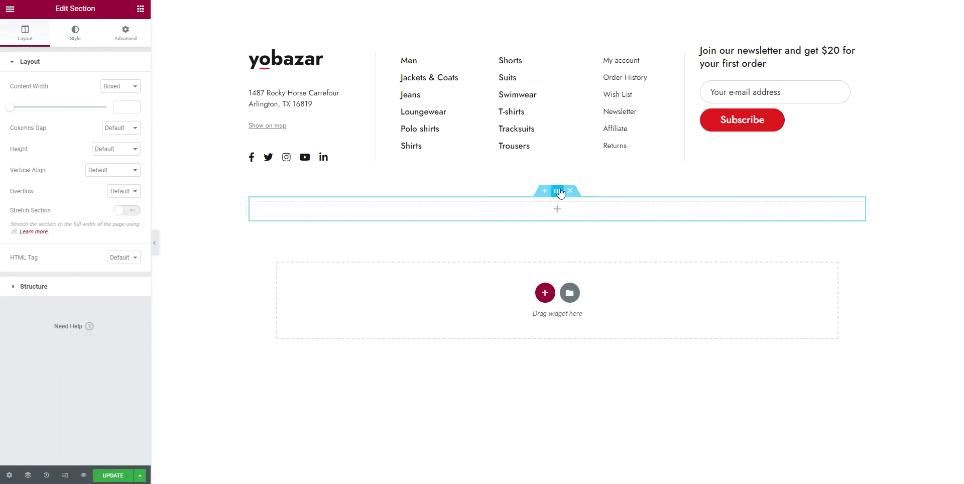
left_click(141, 8)
left_click_drag(37, 242, 550, 211)
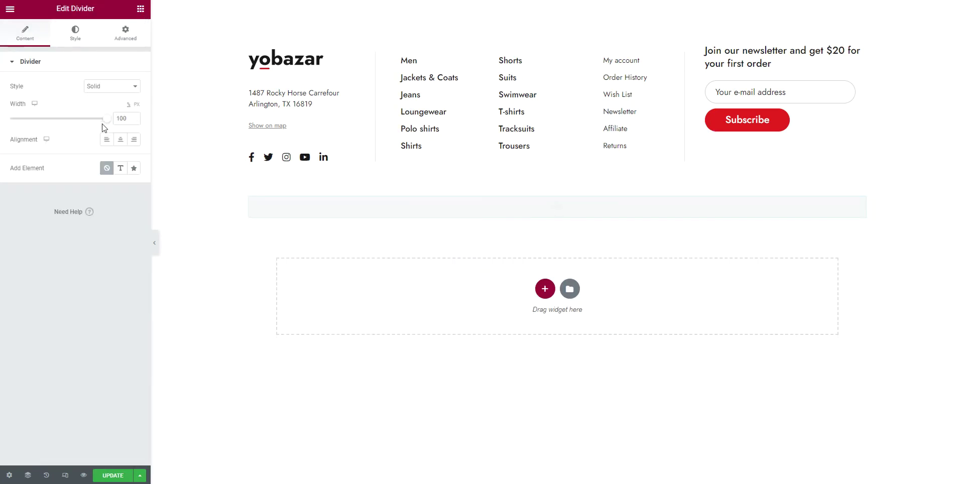
Colour the divider #e6e6e6 and set its gap to 0
left_click(79, 34)
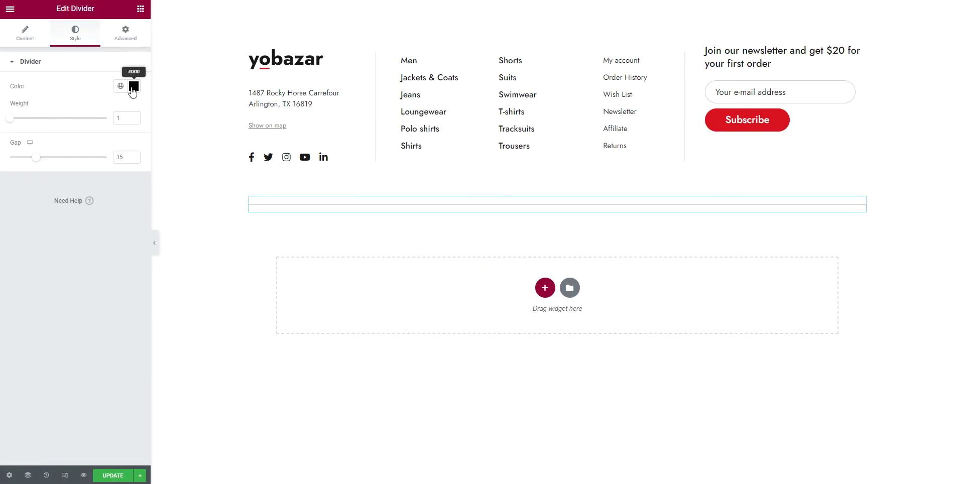
left_click(133, 87)
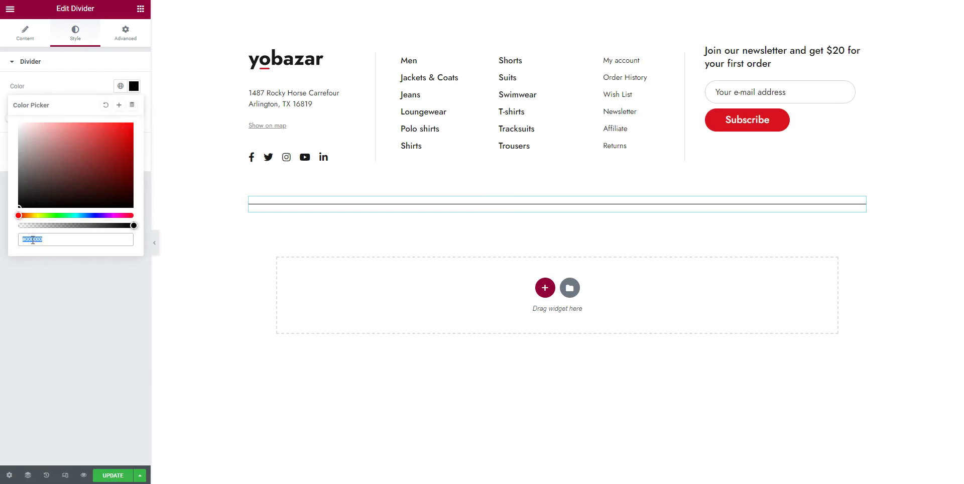
type("#e6e6e6")
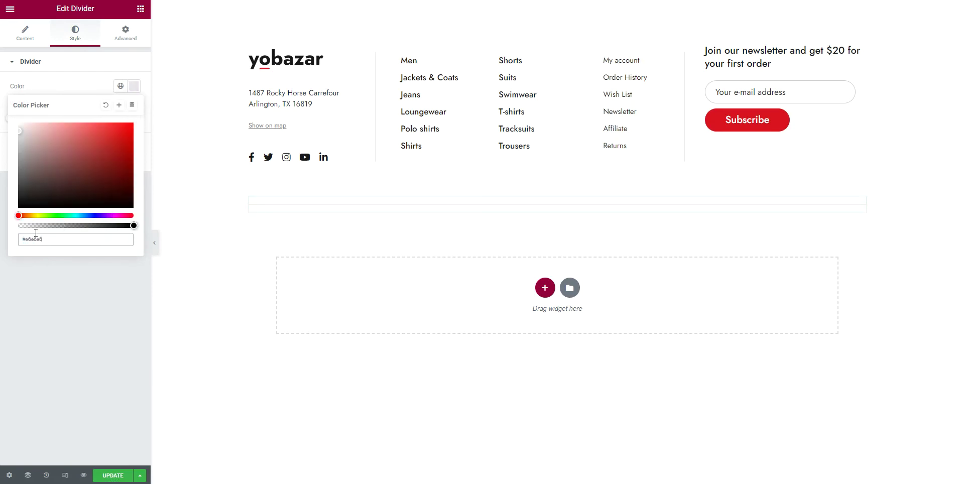
left_click(70, 300)
left_click(123, 159)
left_click_drag(127, 158, 46, 159)
key("BackSpace")
type("0")
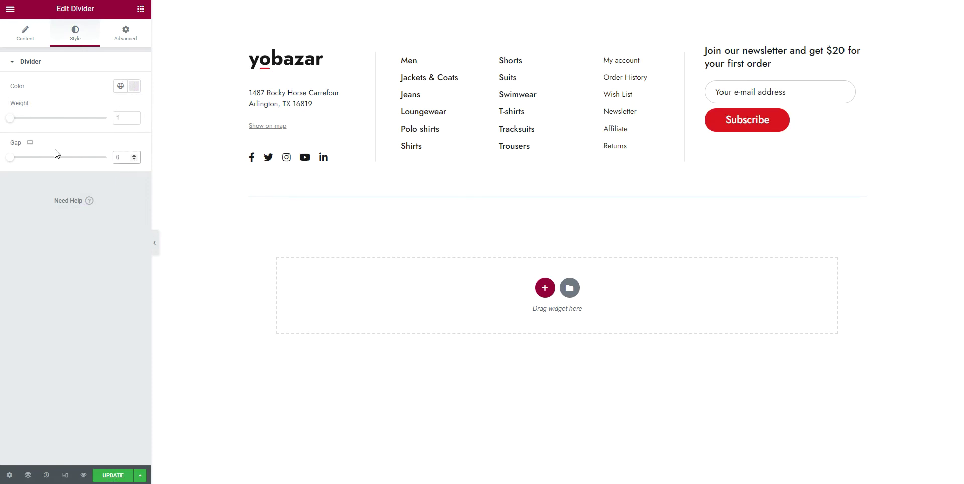
Give the divider a 20 bottom margin, then duplicate it
left_click(133, 36)
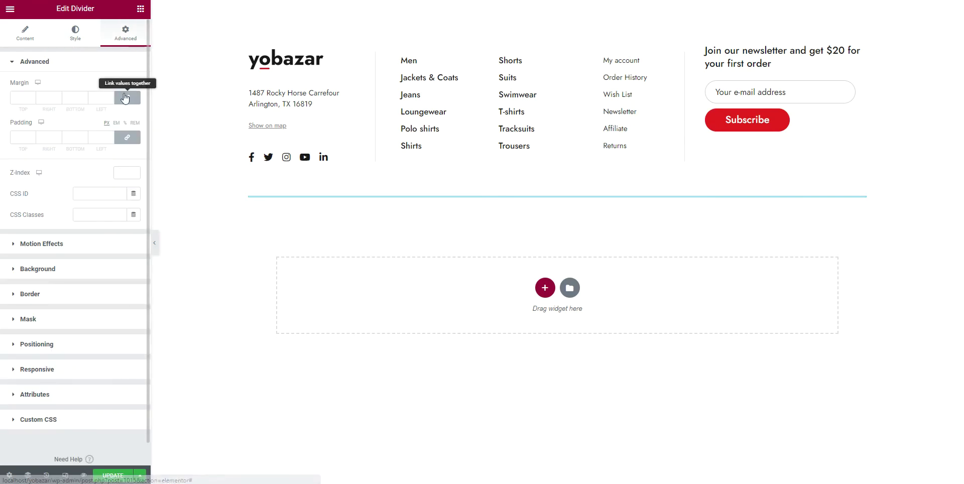
double_click(77, 97)
type("20")
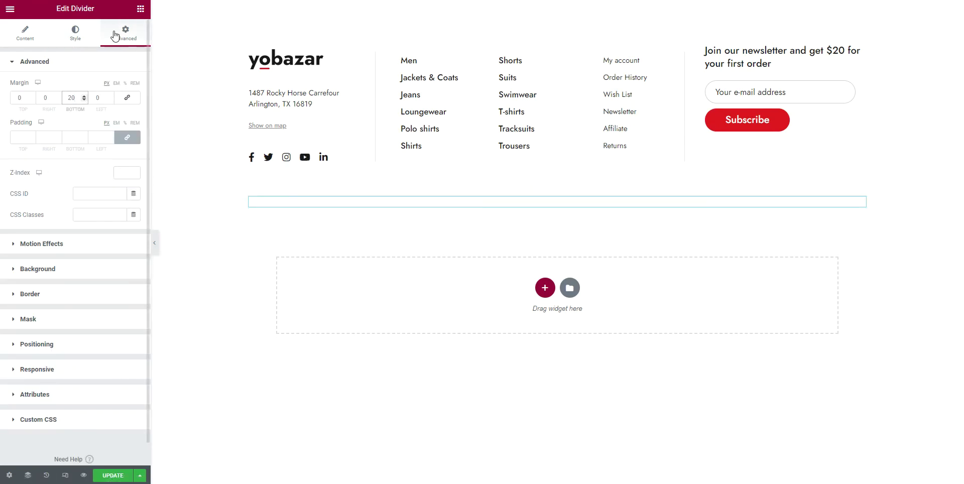
left_click(140, 9)
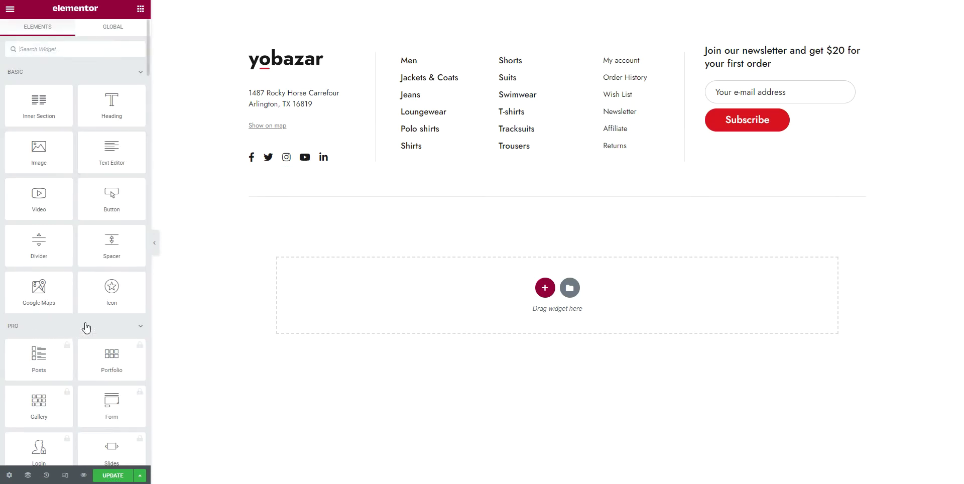
scroll(71, 332, "down", 1)
right_click(561, 206)
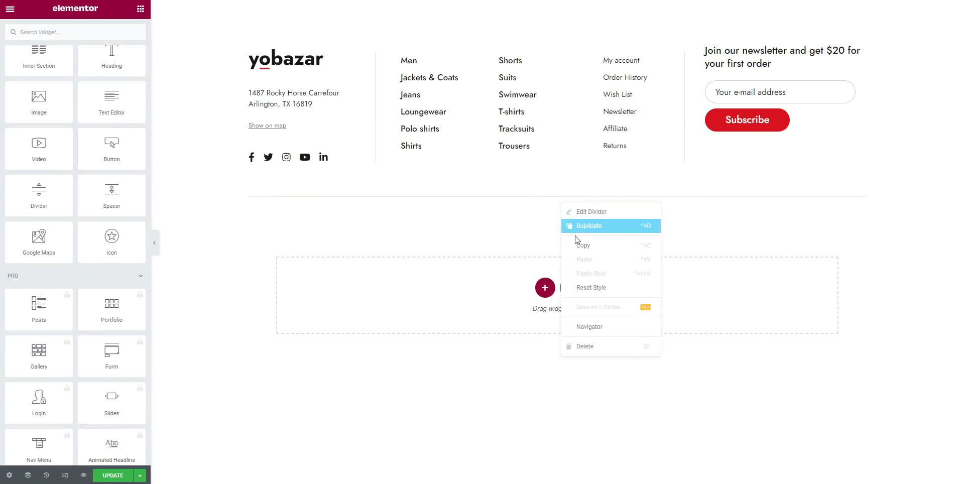
left_click(582, 227)
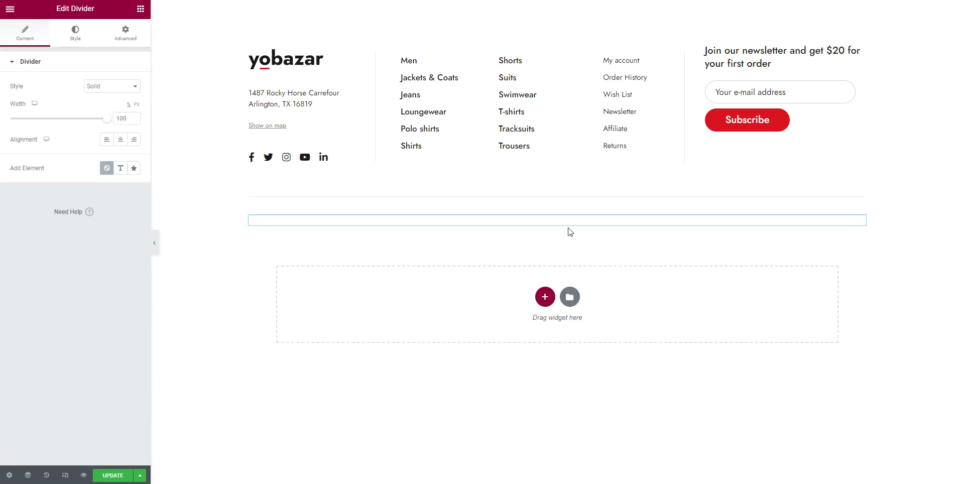
Set the duplicated divider's margins to top 20 and right, bottom, left 0
left_click(128, 33)
left_click(128, 99)
double_click(73, 97)
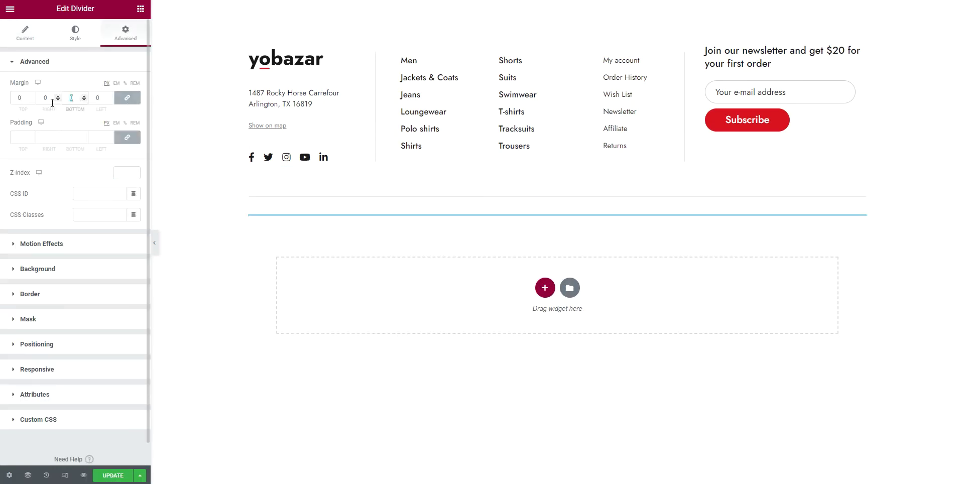
double_click(21, 98)
type("20")
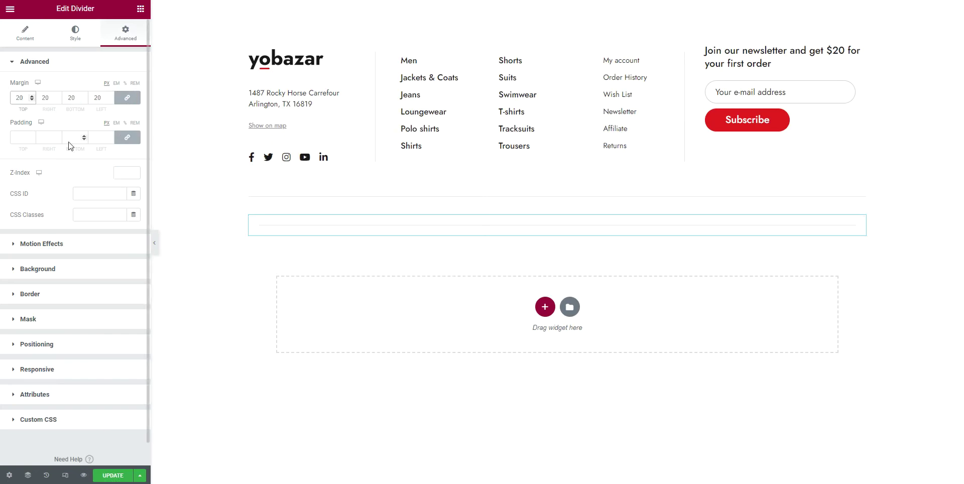
left_click(120, 99)
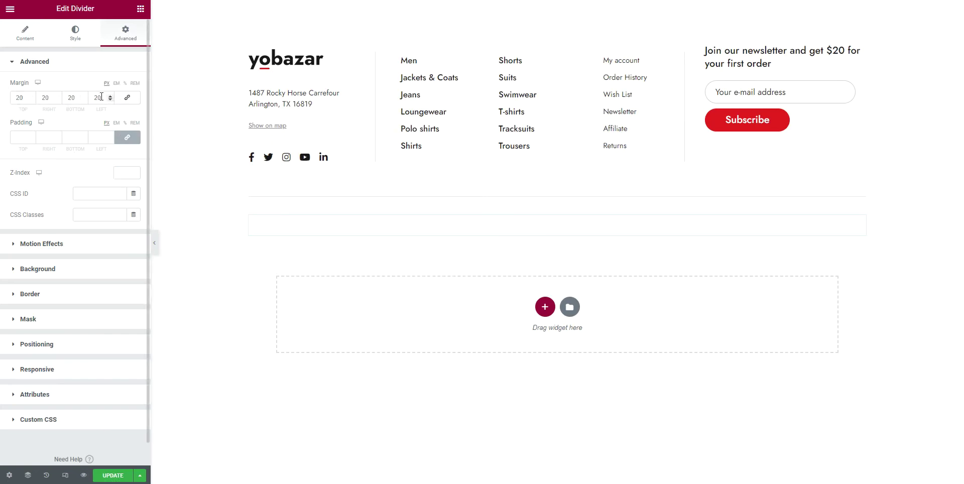
double_click(55, 98)
type("0")
key("Tab")
type("0")
key("Tab")
type("0")
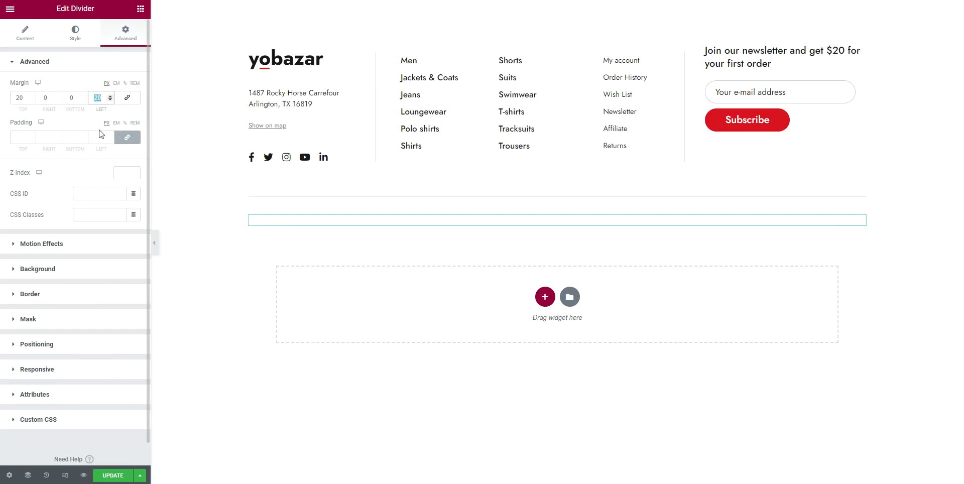
left_click(96, 443)
Drag an Icon List below the divider, with Inline layout and Center alignment
left_click(141, 10)
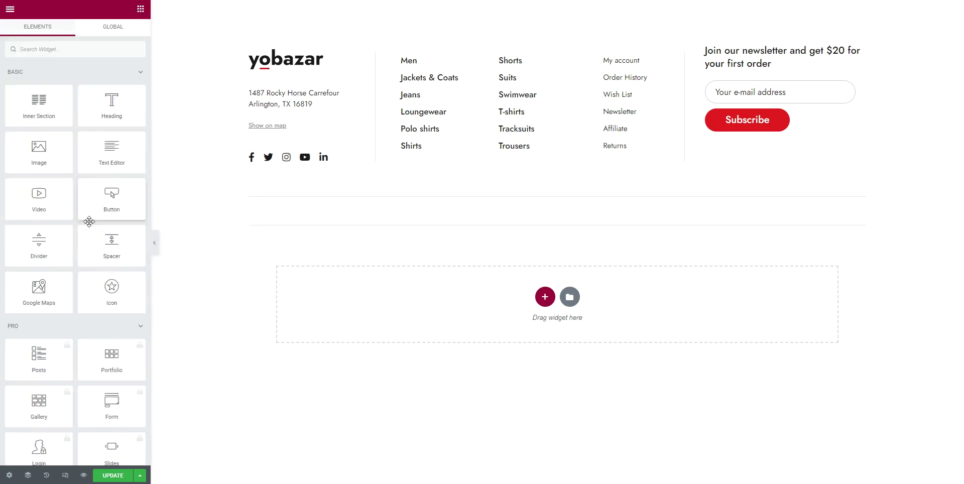
scroll(97, 299, "down", 8)
scroll(97, 299, "down", 4)
scroll(95, 291, "up", 4)
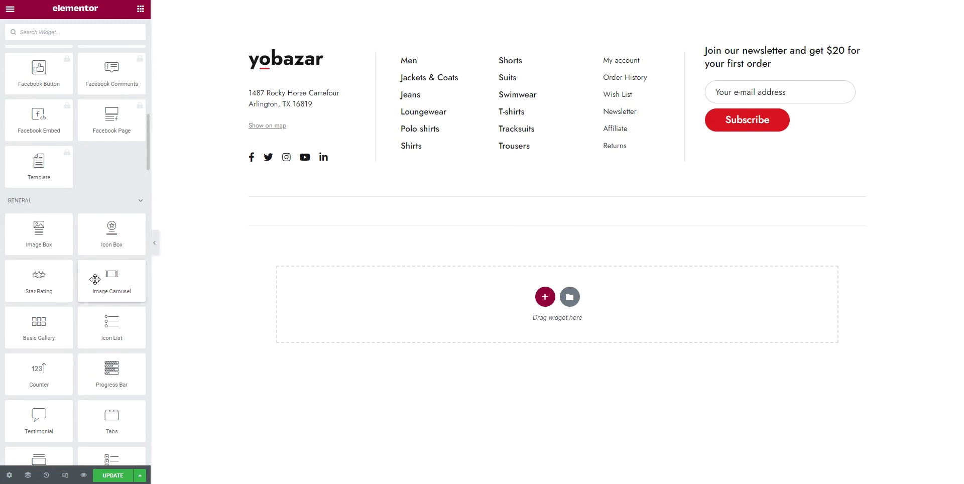
scroll(88, 251, "down", 2)
left_click_drag(111, 222, 490, 213)
left_click(134, 86)
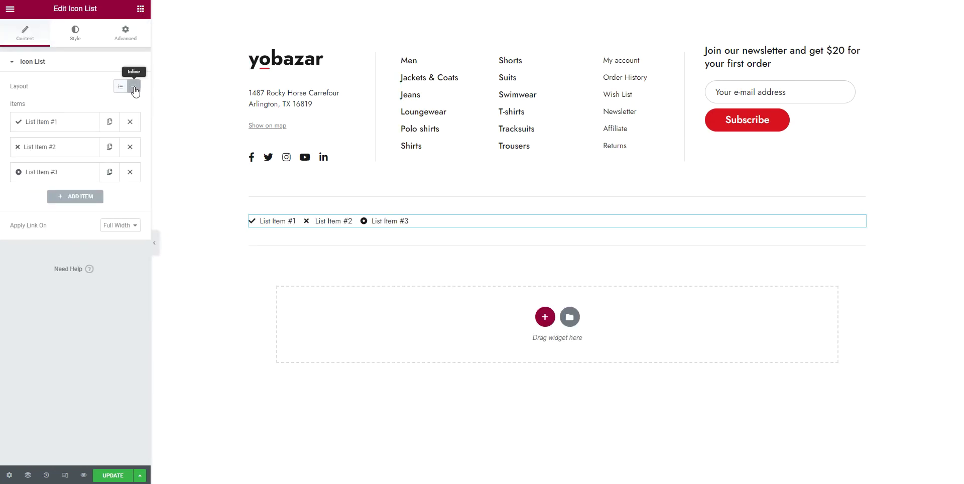
left_click(76, 35)
left_click(120, 118)
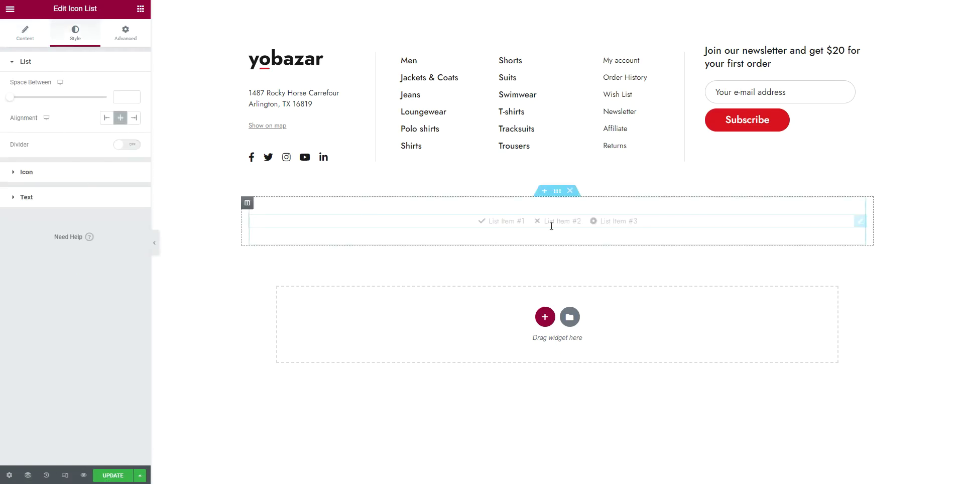
Expand List Item #1 and browse the icon library, closing it without choosing
left_click(36, 35)
left_click(53, 130)
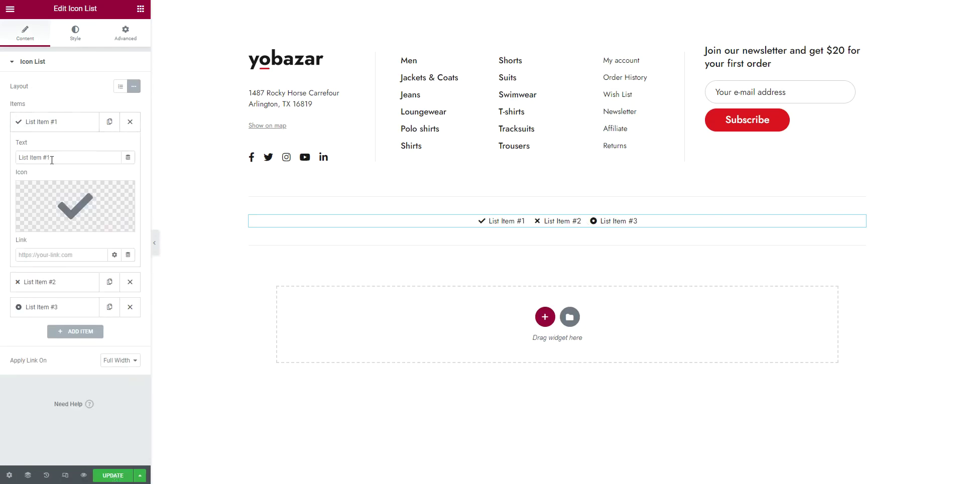
left_click(54, 219)
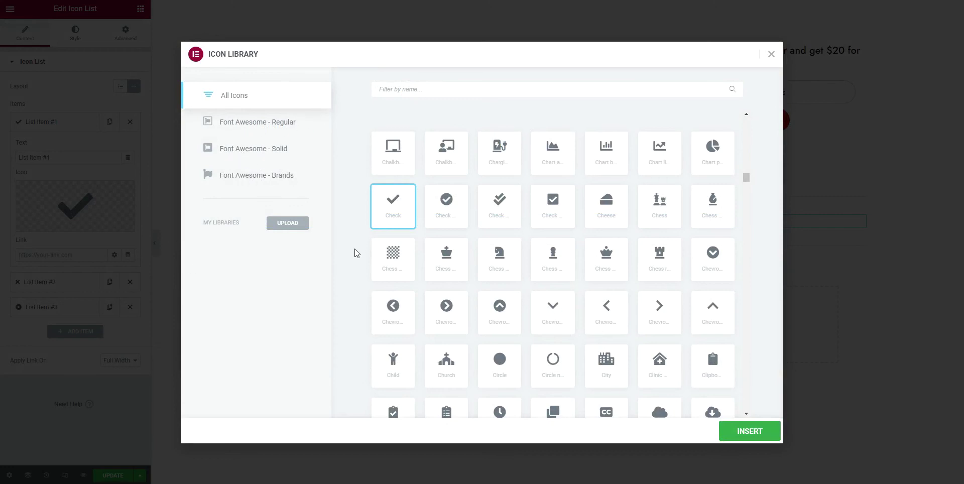
left_click(772, 54)
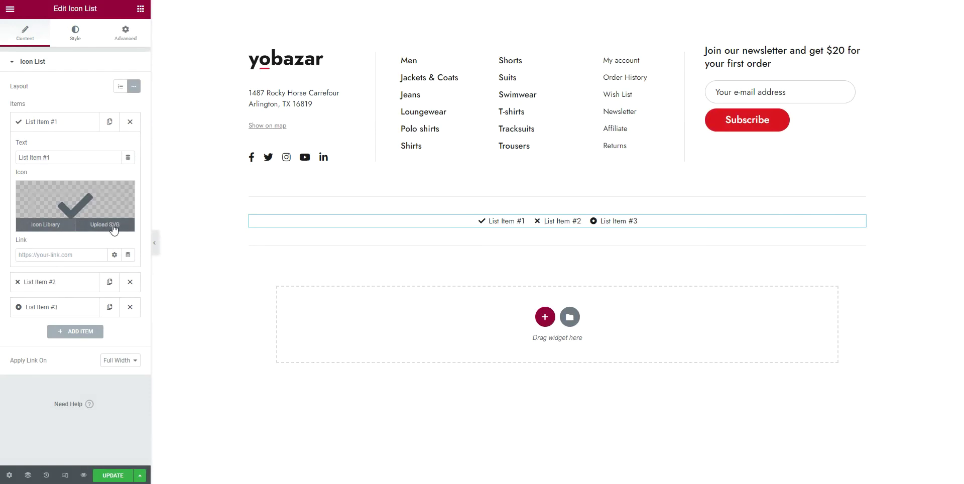
Use uploaded SVGs as icons: shield for item #1, wallet for item #2
left_click(114, 229)
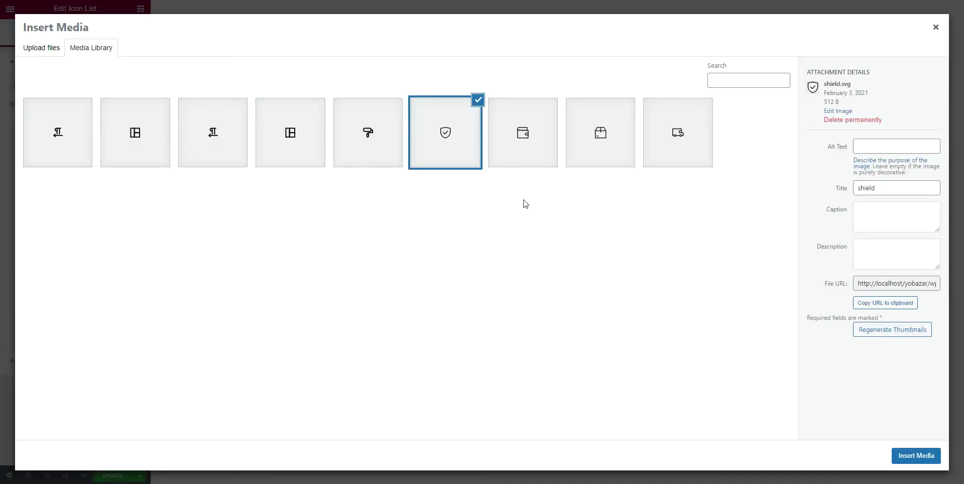
left_click(933, 458)
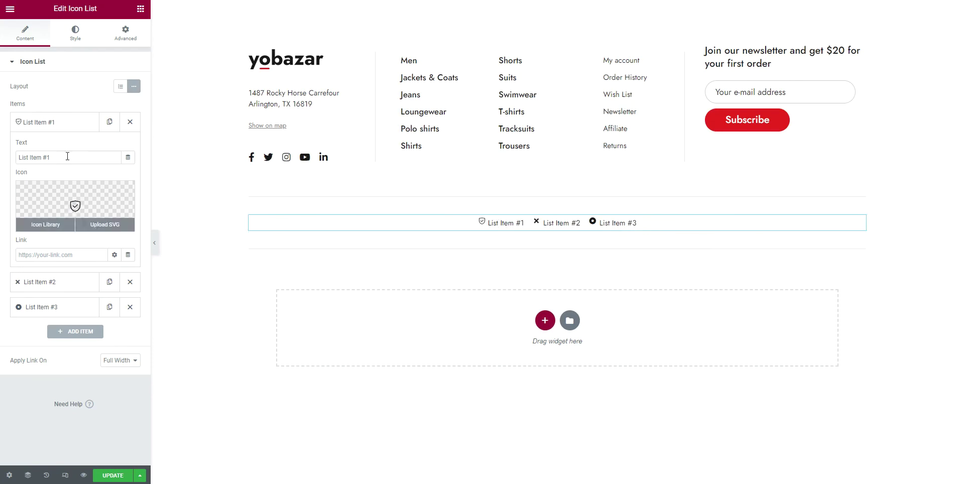
left_click(56, 284)
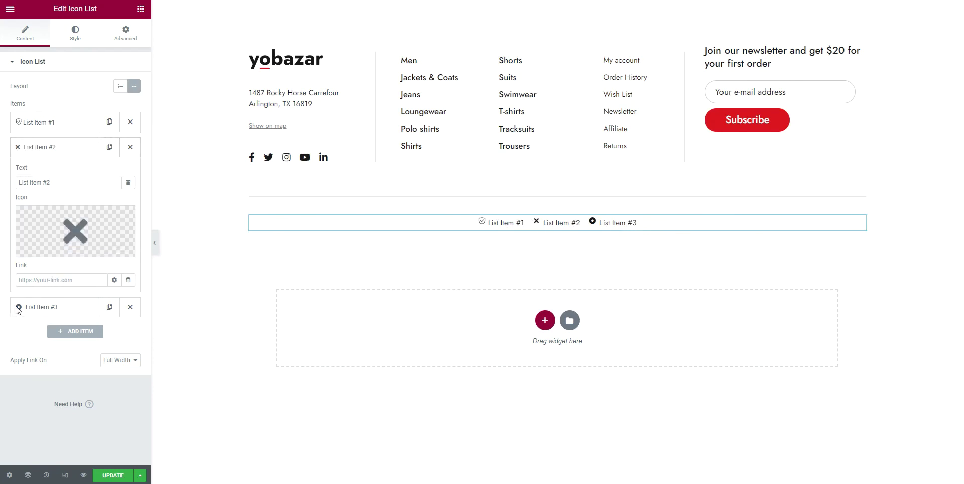
left_click(106, 252)
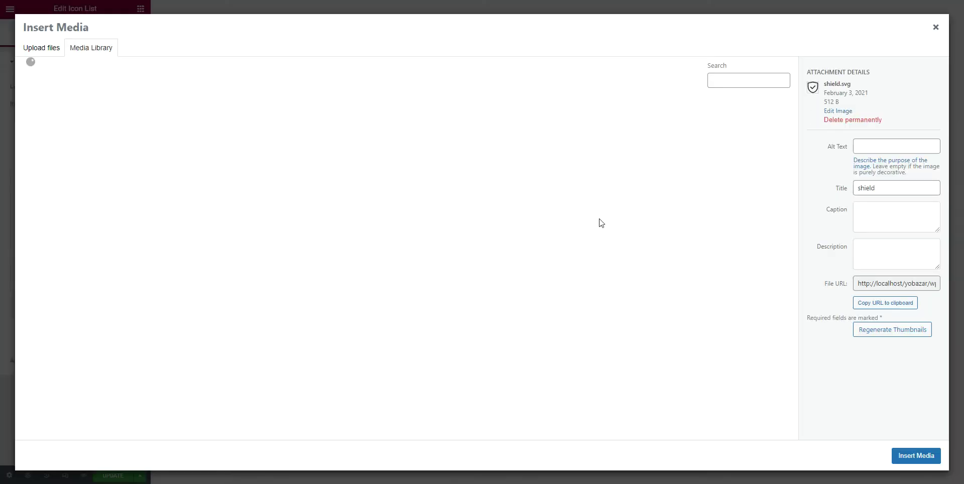
left_click(537, 143)
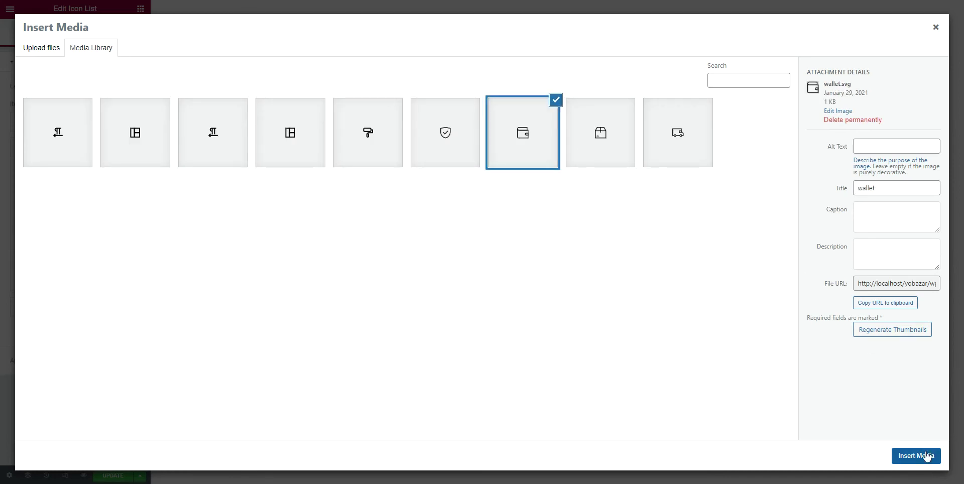
left_click(934, 455)
Give List Item #3 the package SVG icon
left_click(56, 309)
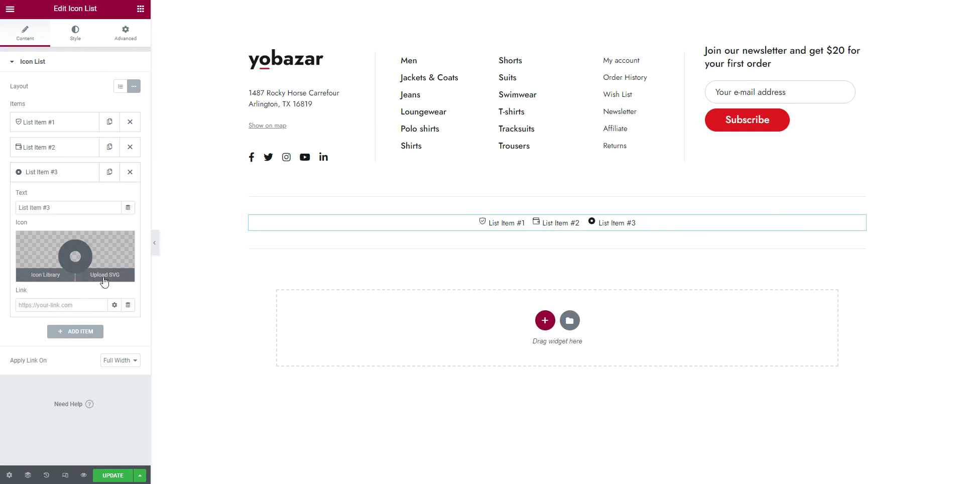
left_click(103, 272)
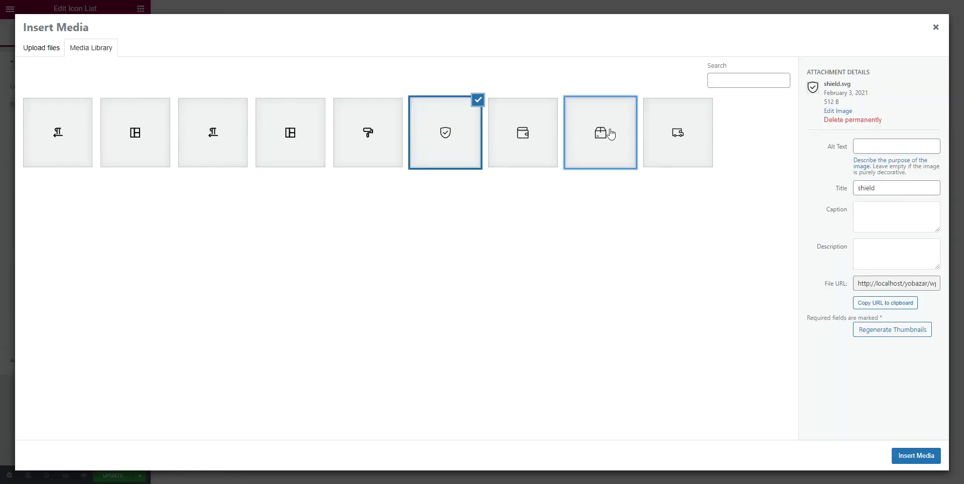
left_click(610, 133)
left_click(928, 456)
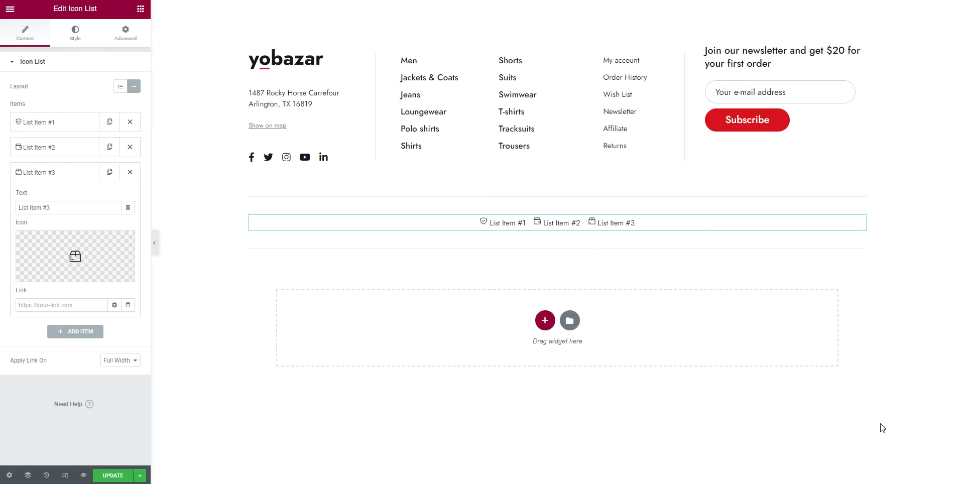
Duplicate item #3 and give the new fourth item the delivery SVG icon
left_click(111, 173)
left_click(56, 332)
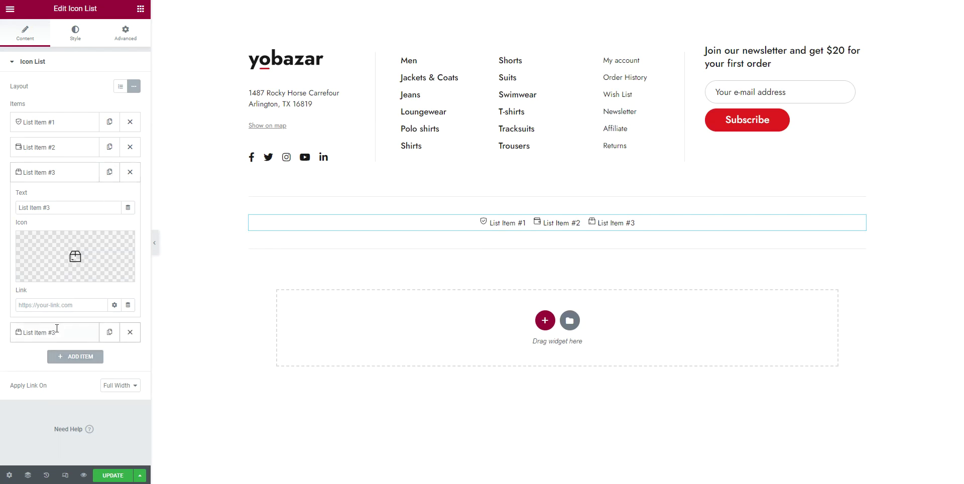
left_click(95, 299)
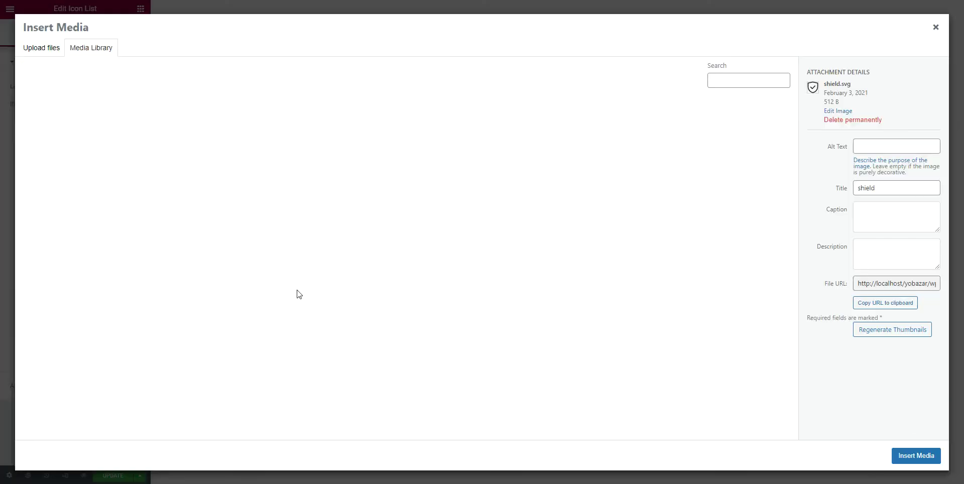
left_click(683, 133)
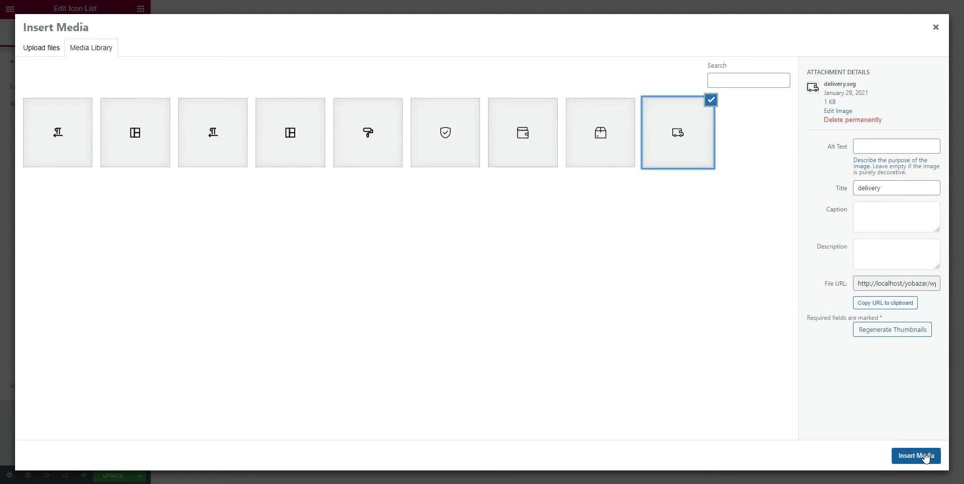
left_click(916, 456)
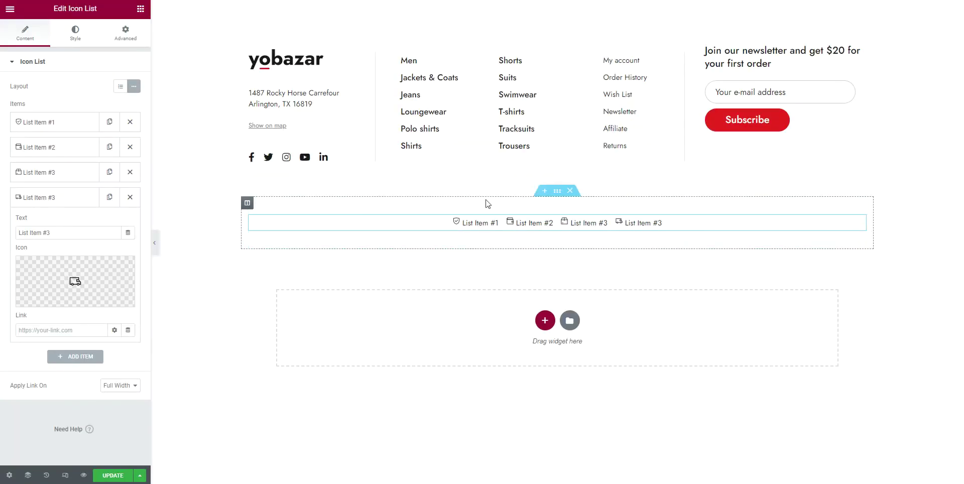
left_click(89, 36)
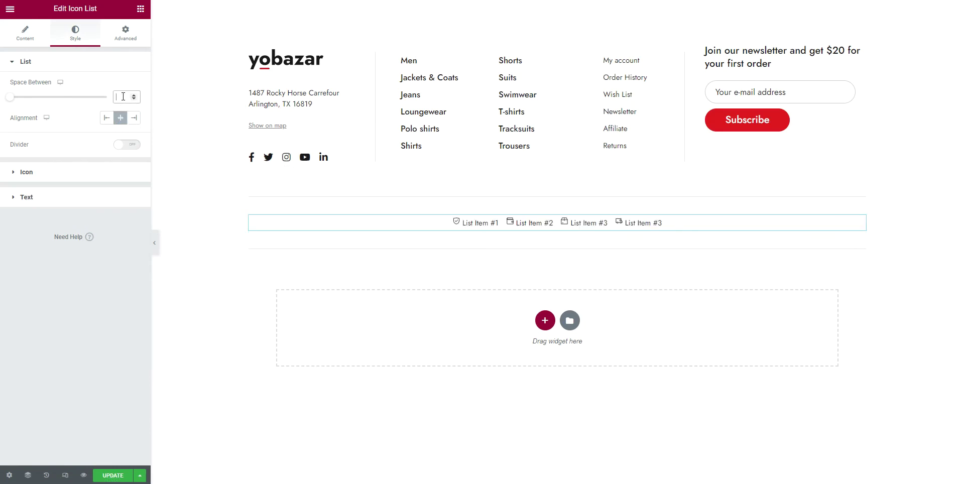
Space the list items 50 apart and set the icon size to 20
left_click_drag(9, 99, 118, 112)
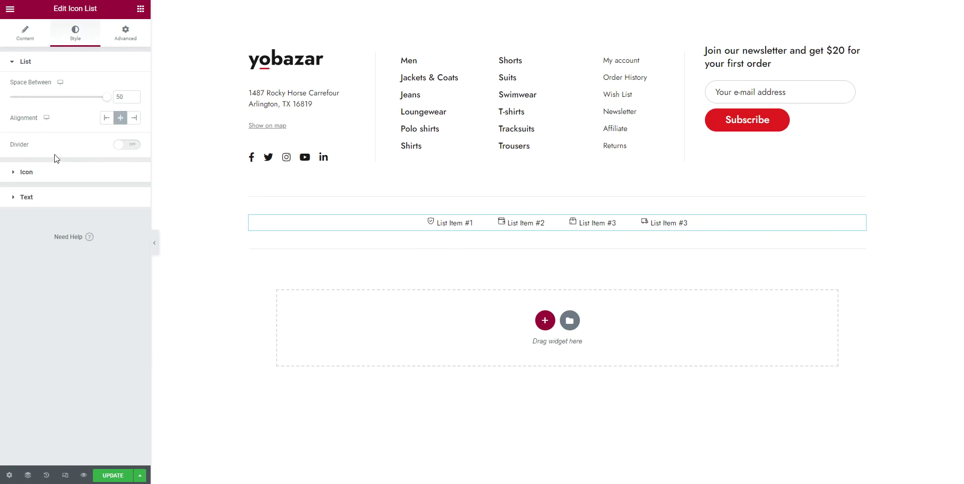
left_click(55, 173)
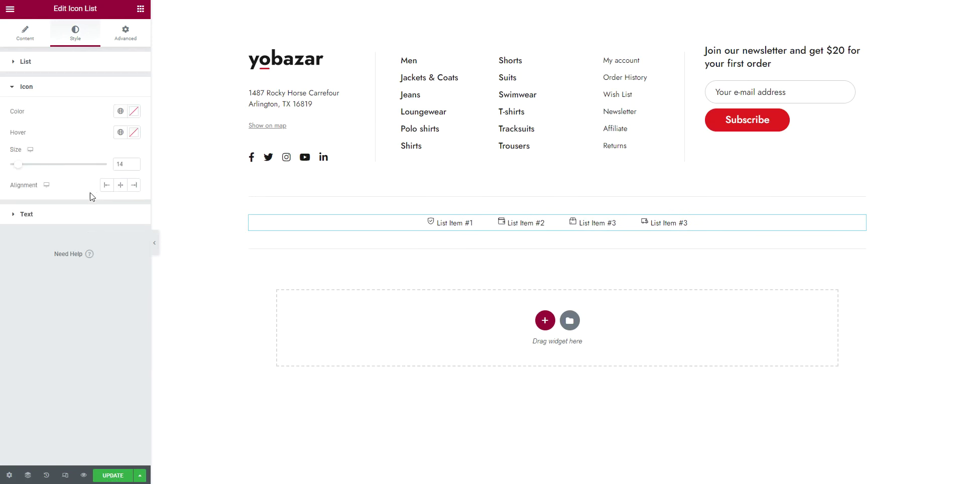
left_click(131, 164)
type("20")
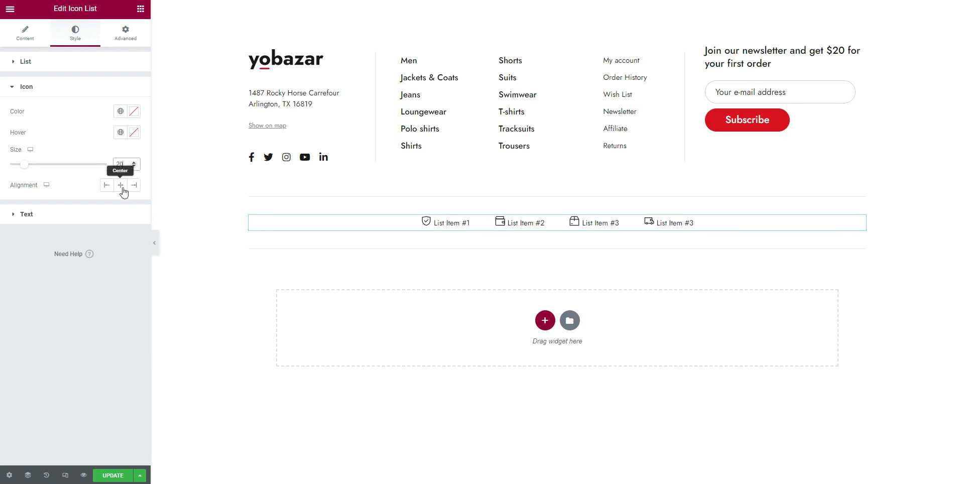
left_click(92, 215)
Set the list labels' text indent to 10
left_click(92, 215)
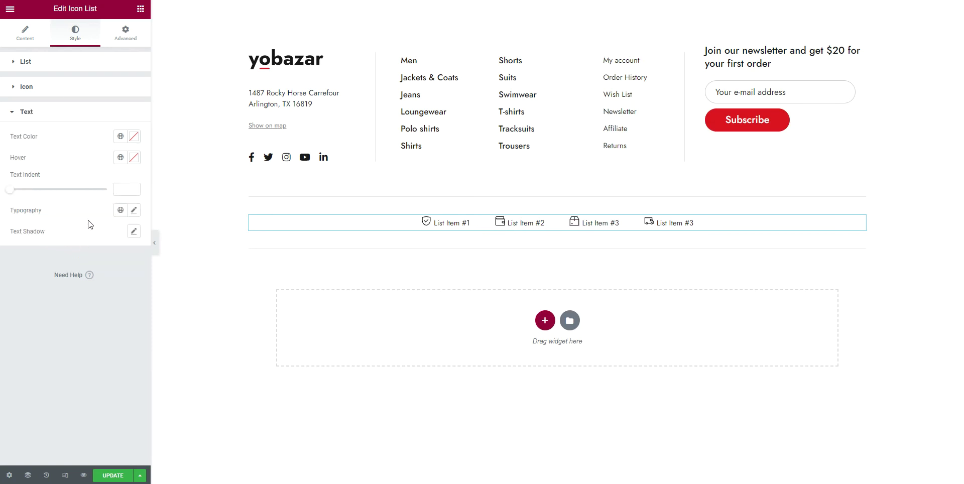
left_click_drag(13, 193, 43, 210)
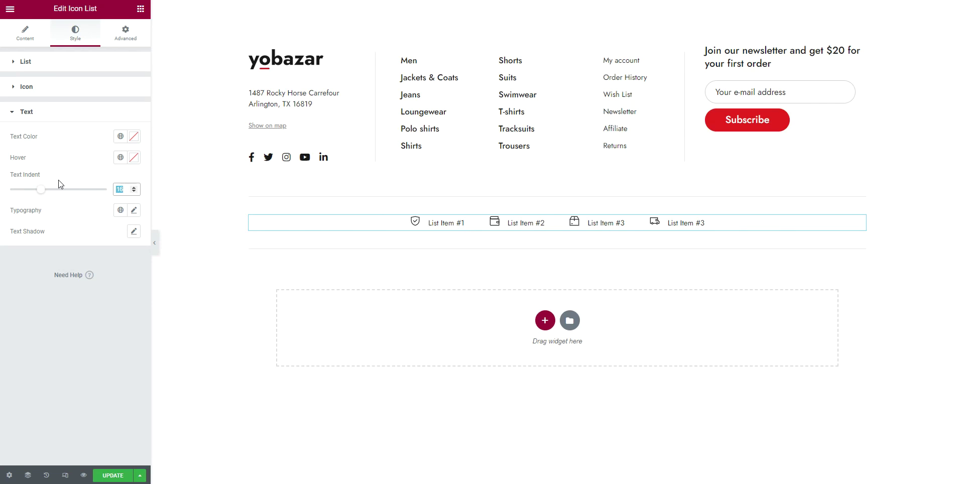
type("10")
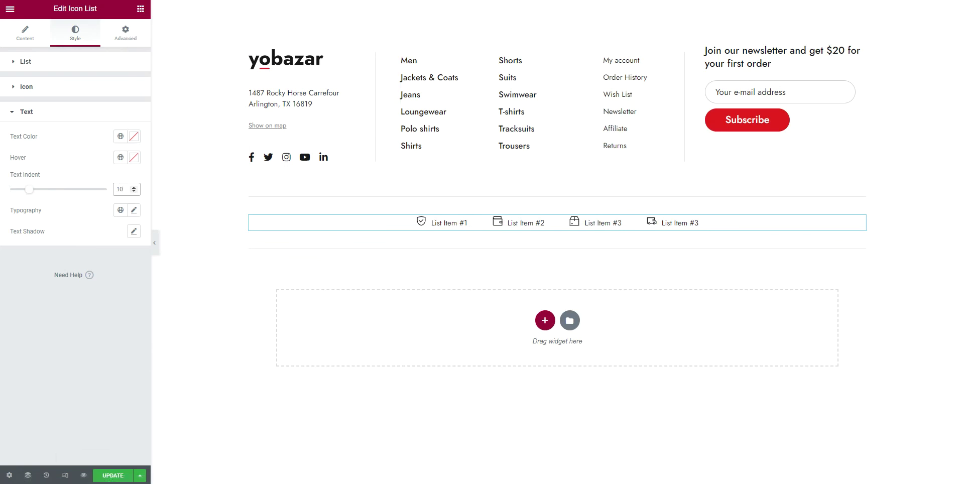
left_click(117, 477)
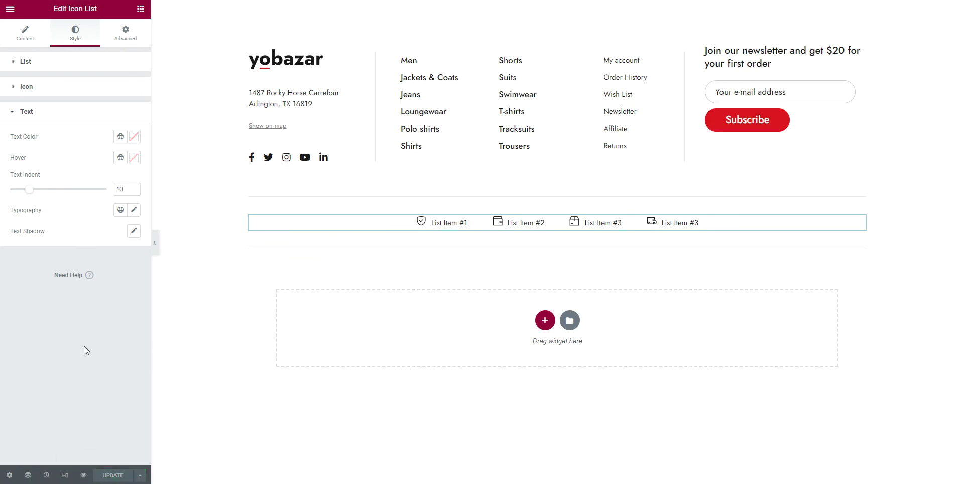
left_click(293, 207)
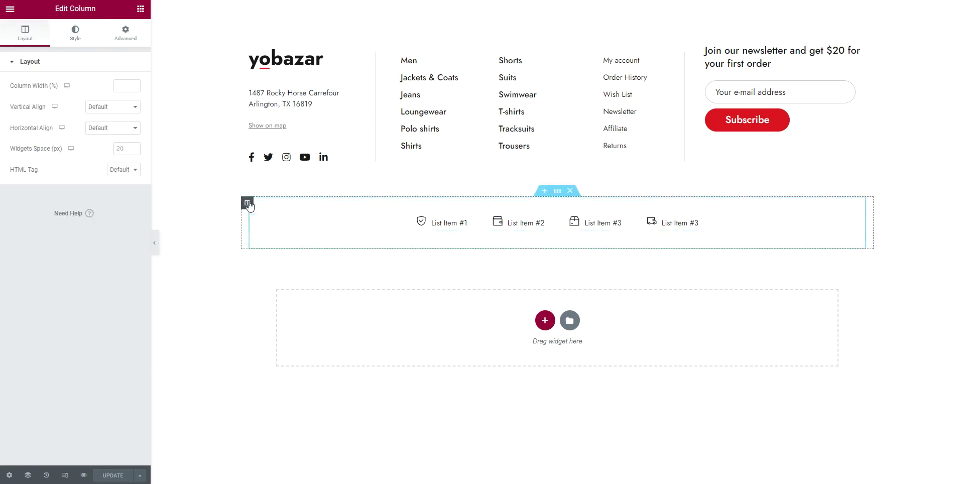
Set the icon-list column's Widgets Space to 0
left_click(122, 149)
type("0")
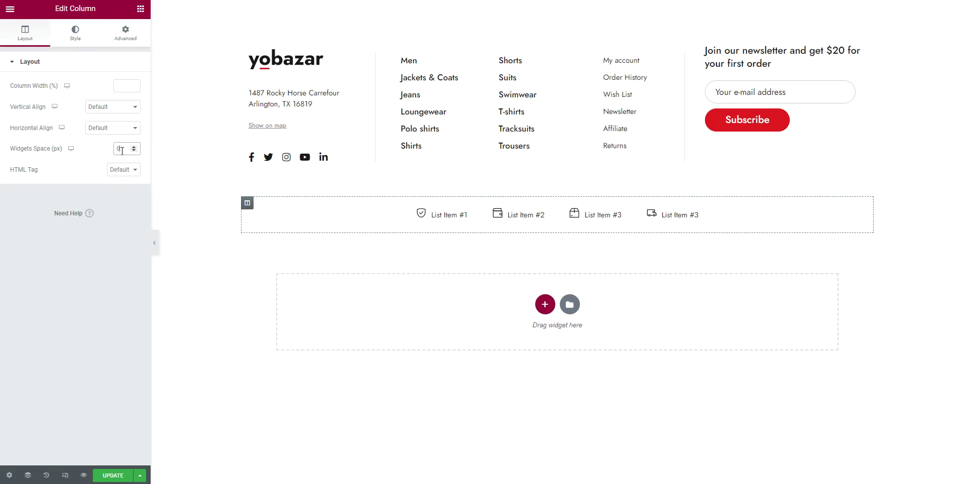
left_click(68, 308)
Add a two-column section below with padding 50 top and 20 bottom
left_click(545, 304)
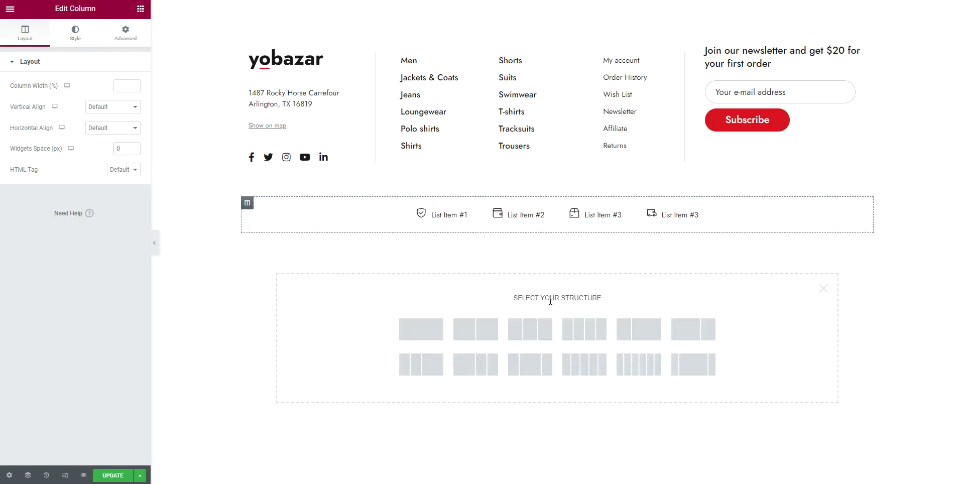
left_click(472, 331)
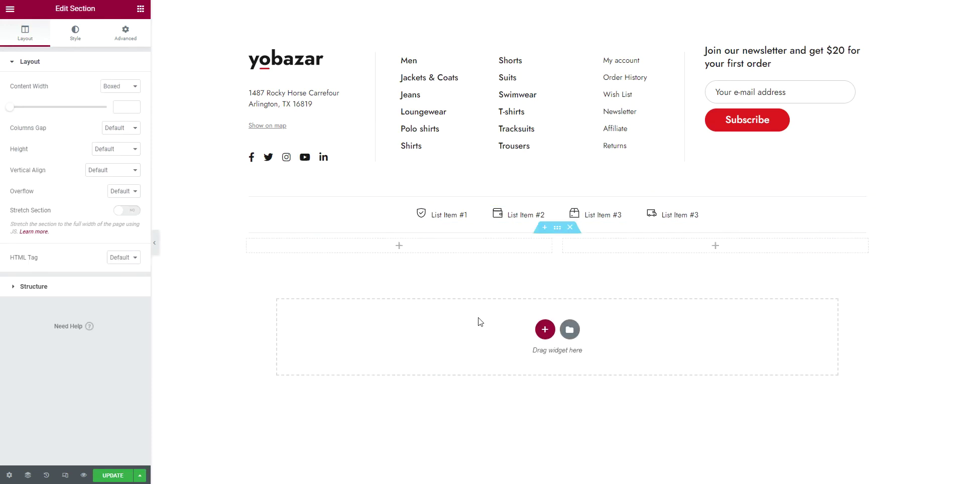
left_click(125, 33)
left_click(127, 137)
double_click(13, 139)
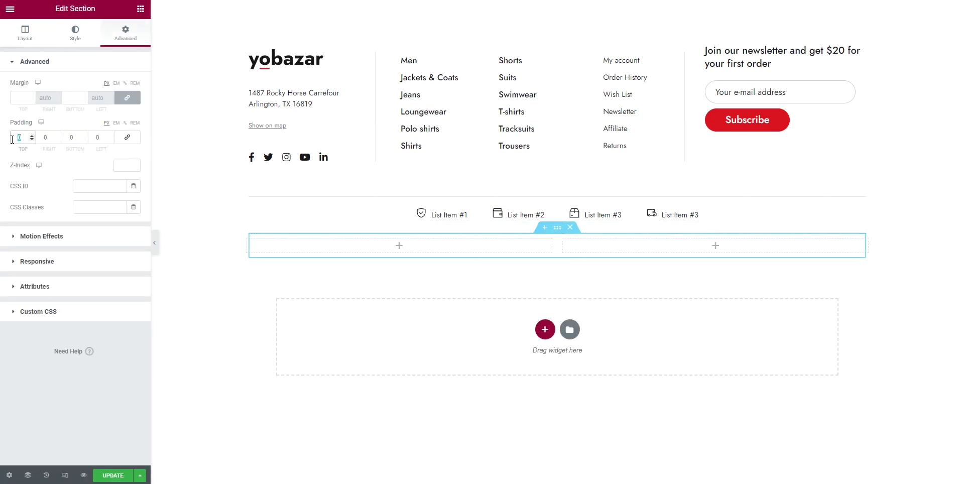
type("50")
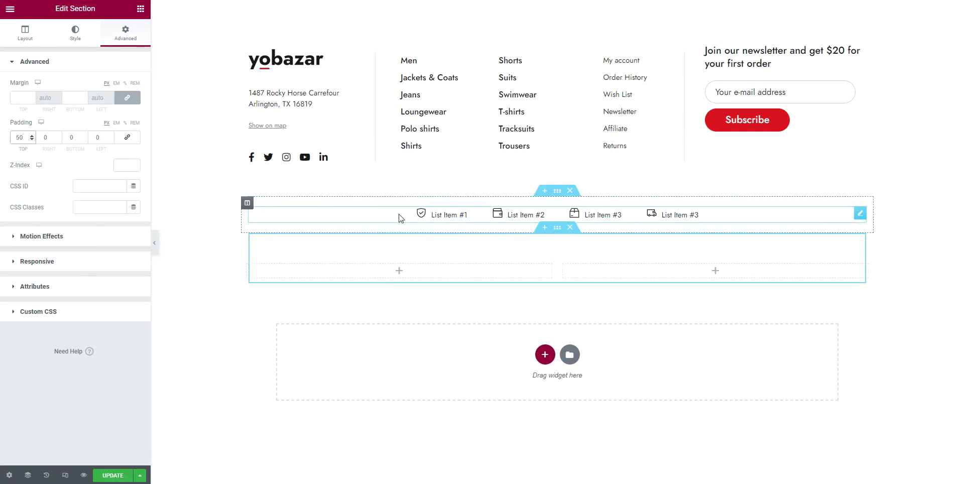
left_click(72, 137)
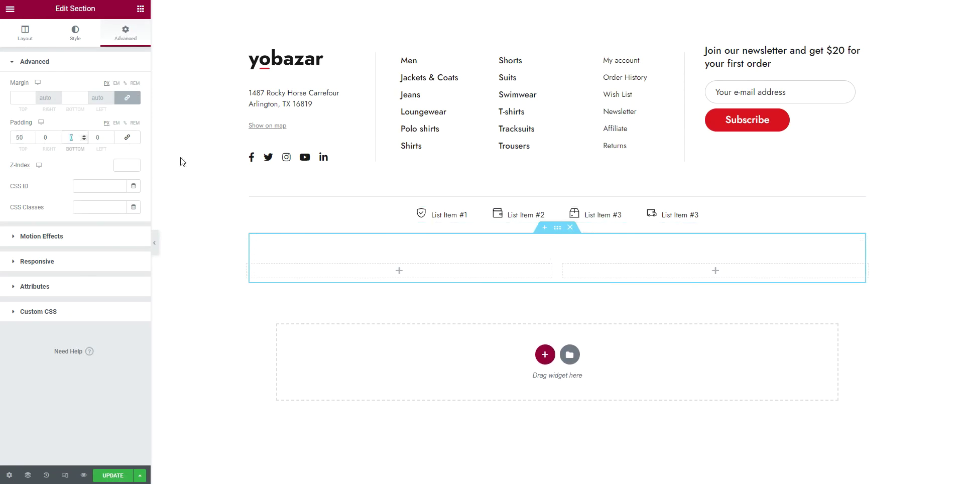
type("20")
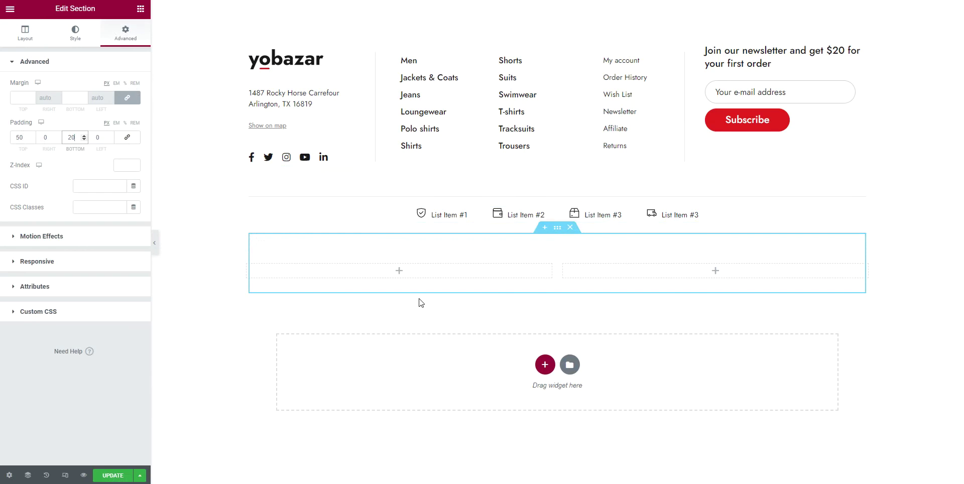
left_click(30, 36)
left_click(141, 9)
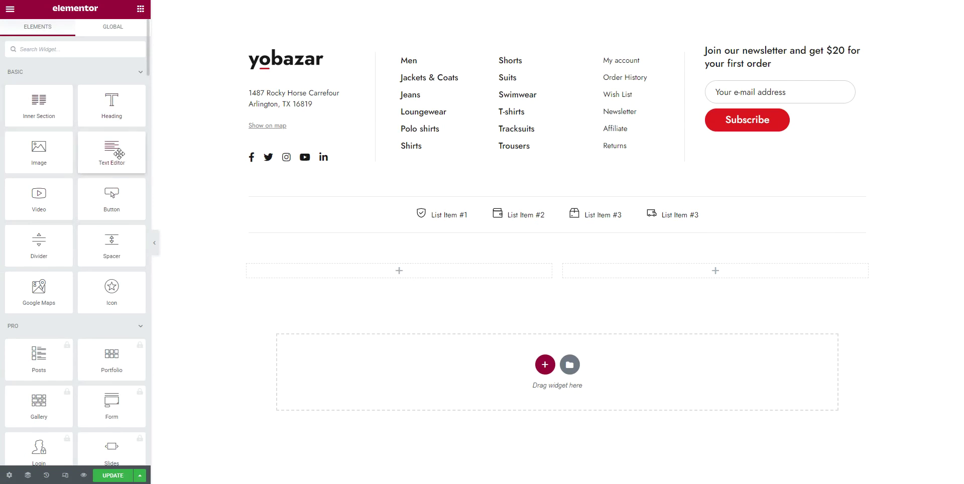
Place a Text Editor in the first column containing the footer phone number
left_click_drag(287, 270, 289, 268)
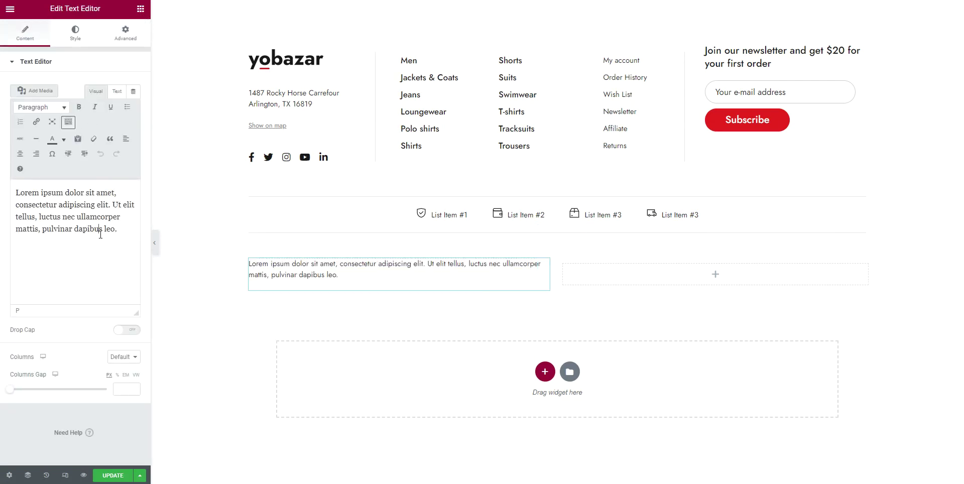
triple_click(103, 232)
type("()")
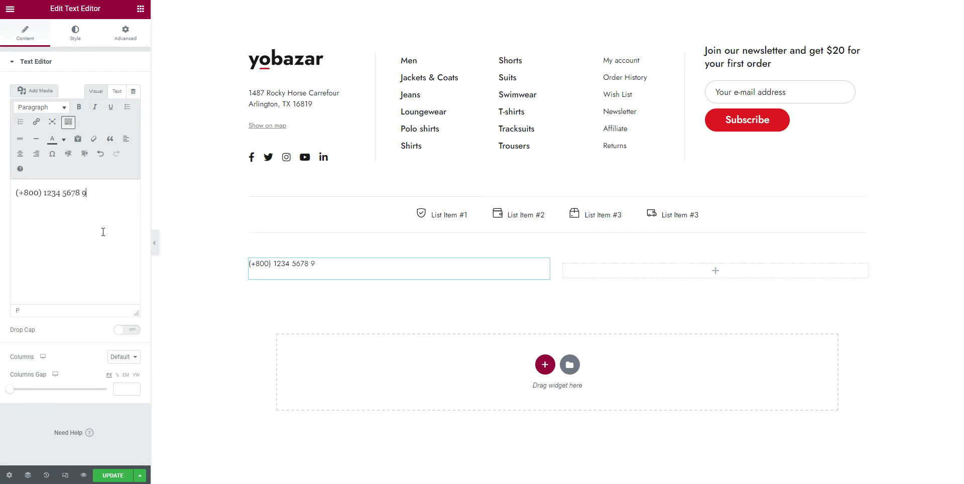
key("ctrl+a")
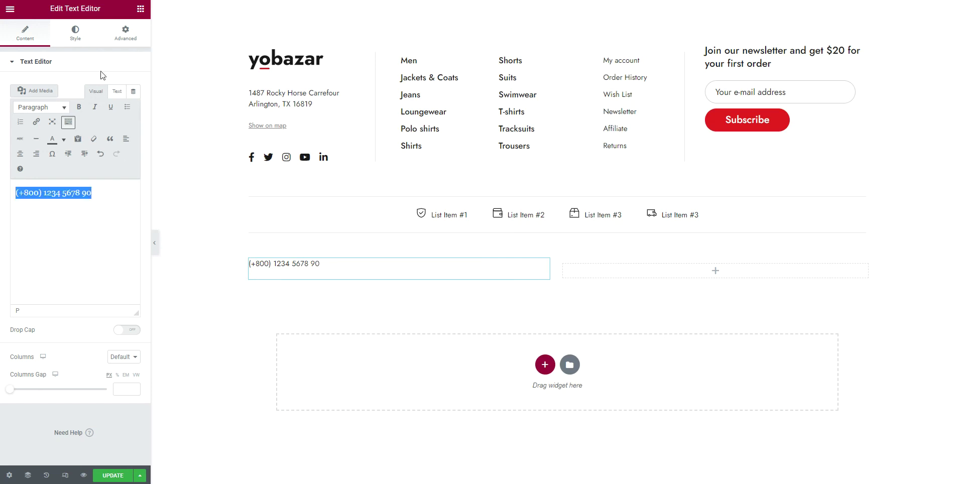
Set the phone number's typography to size 30 and weight 500
left_click(76, 34)
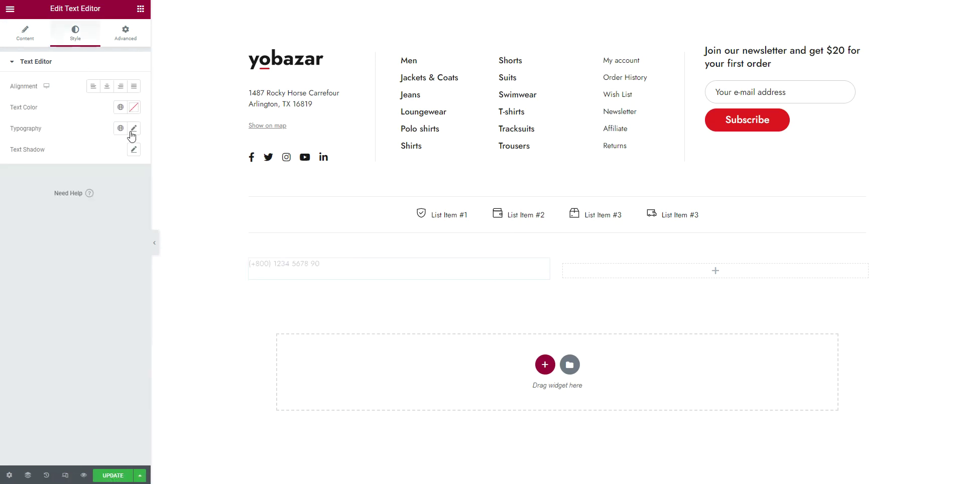
left_click(134, 129)
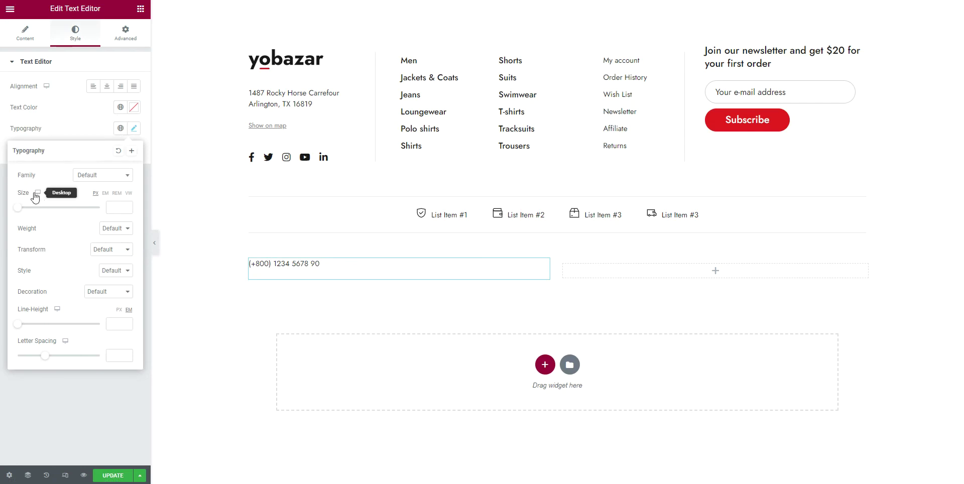
left_click_drag(20, 206, 30, 211)
key("Down")
key("Down")
key("Down")
key("Down")
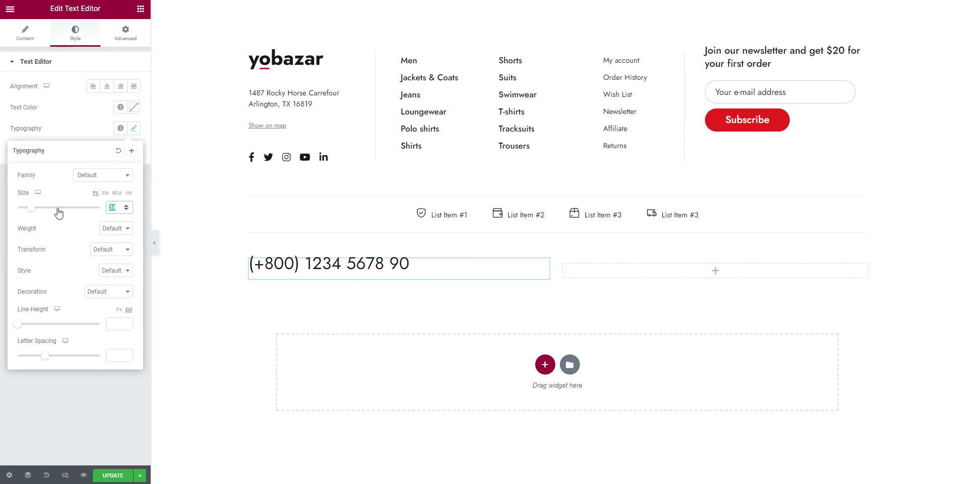
left_click(112, 230)
left_click(113, 271)
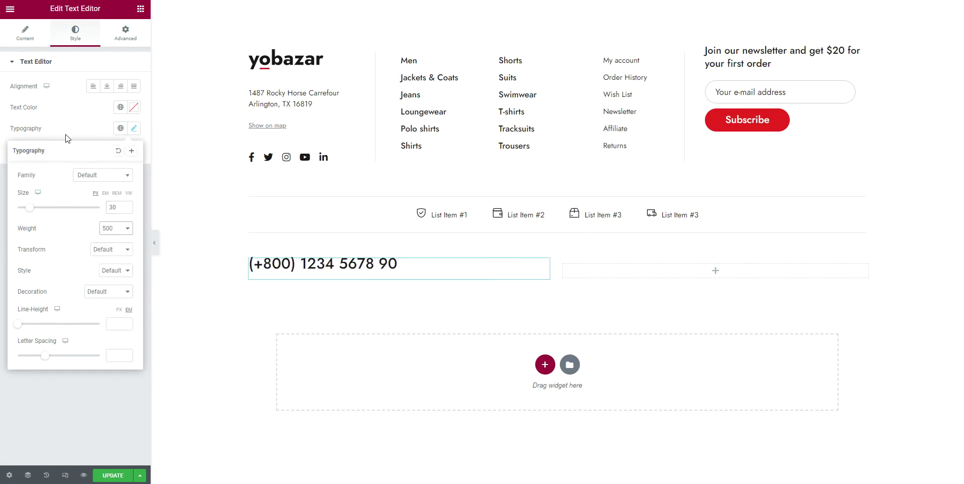
left_click(92, 132)
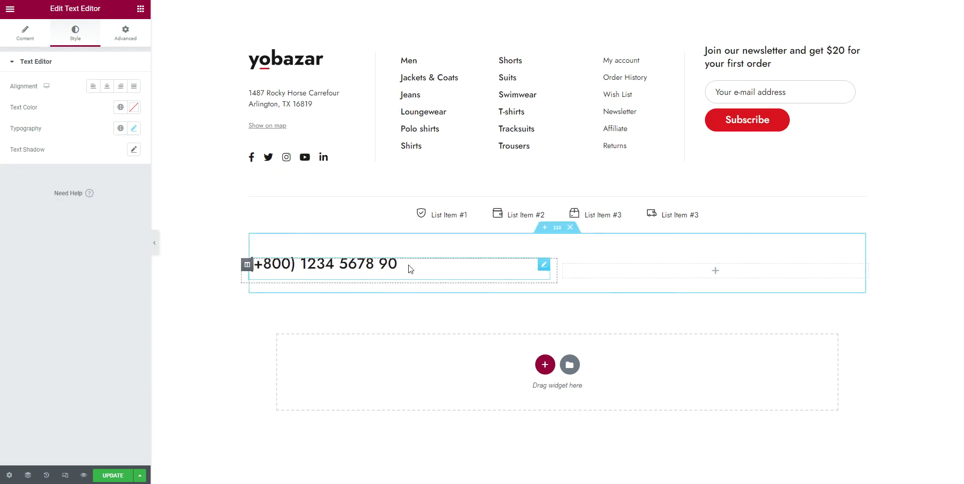
Set the phone widget's positioning width to Inline (auto)
left_click(137, 40)
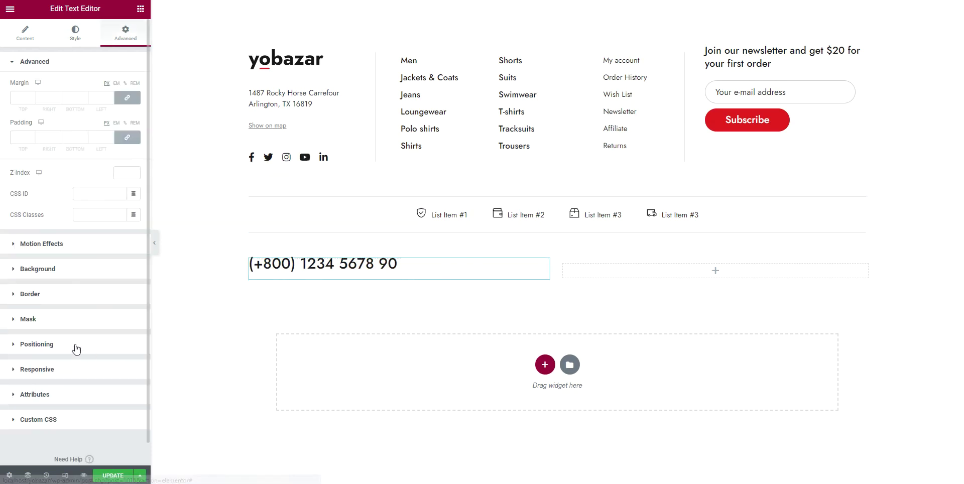
left_click(37, 344)
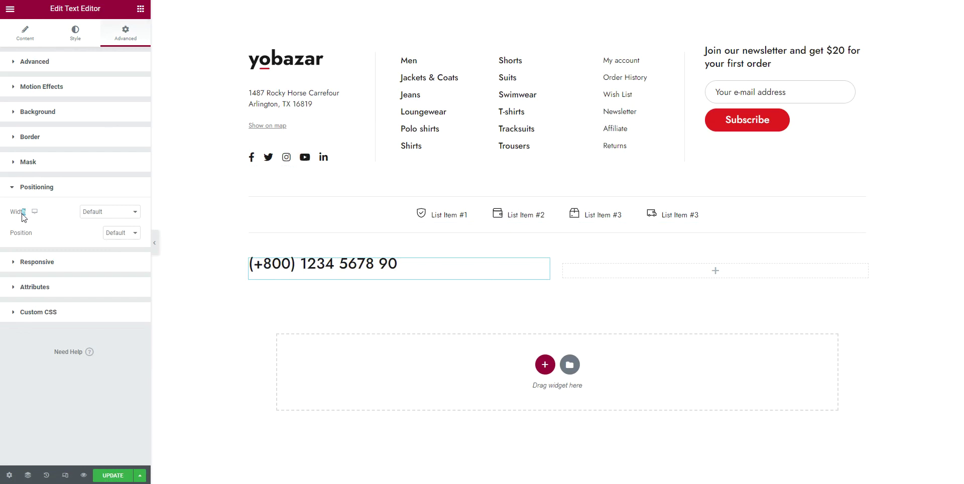
left_click(97, 214)
left_click(96, 234)
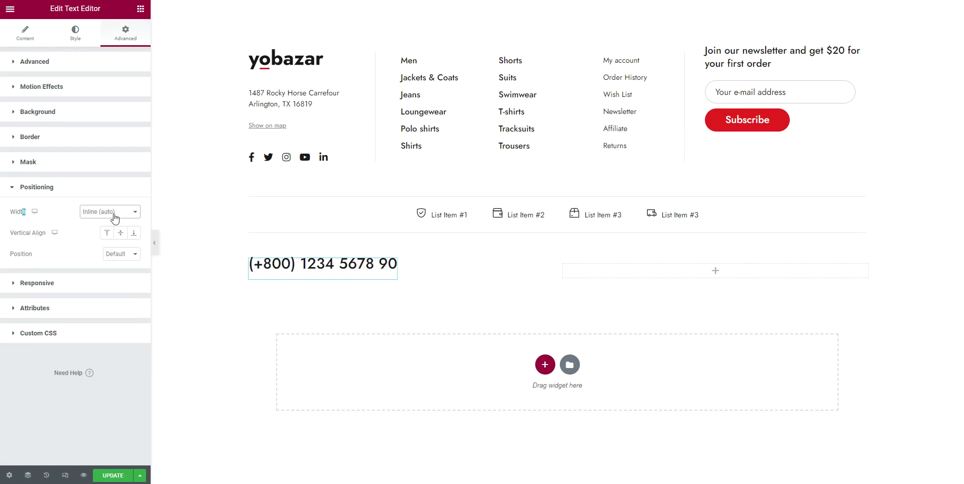
right_click(361, 268)
Duplicate the phone block and replace its text with the company e-mail address
left_click(400, 293)
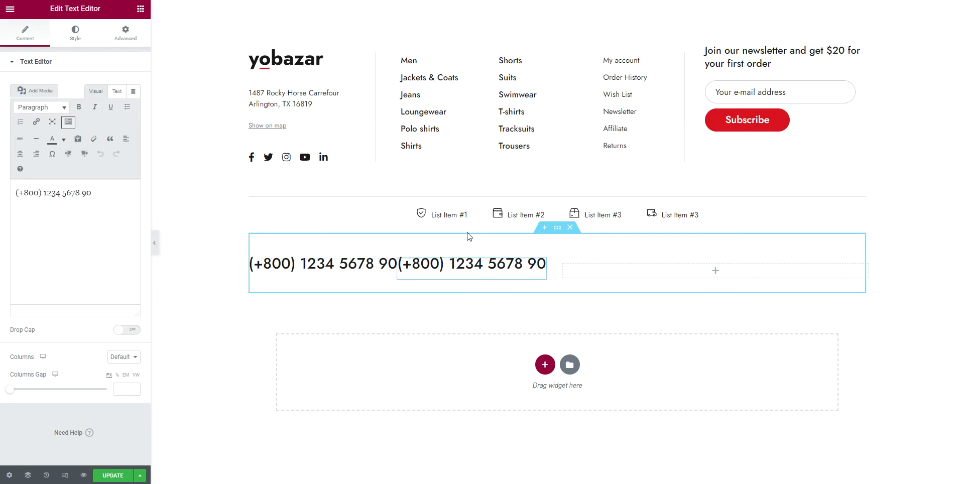
triple_click(67, 199)
type("inf")
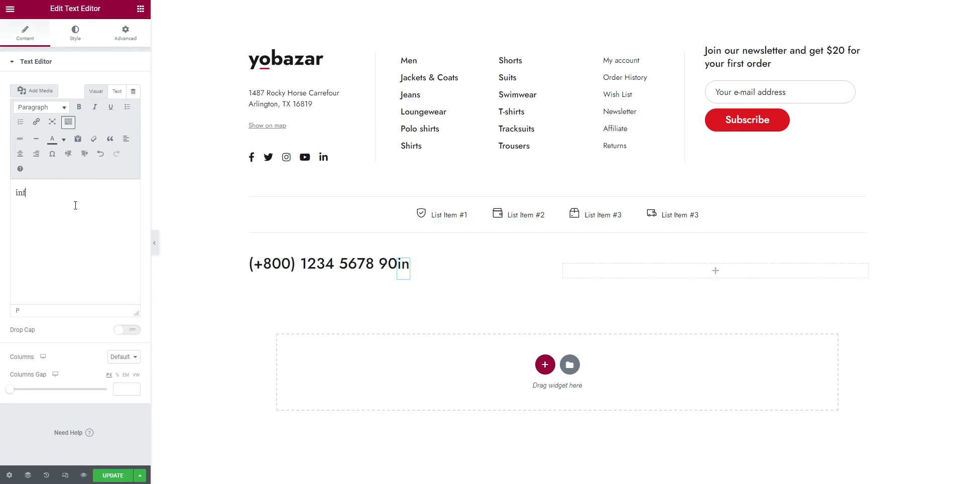
type("o@cxompl")
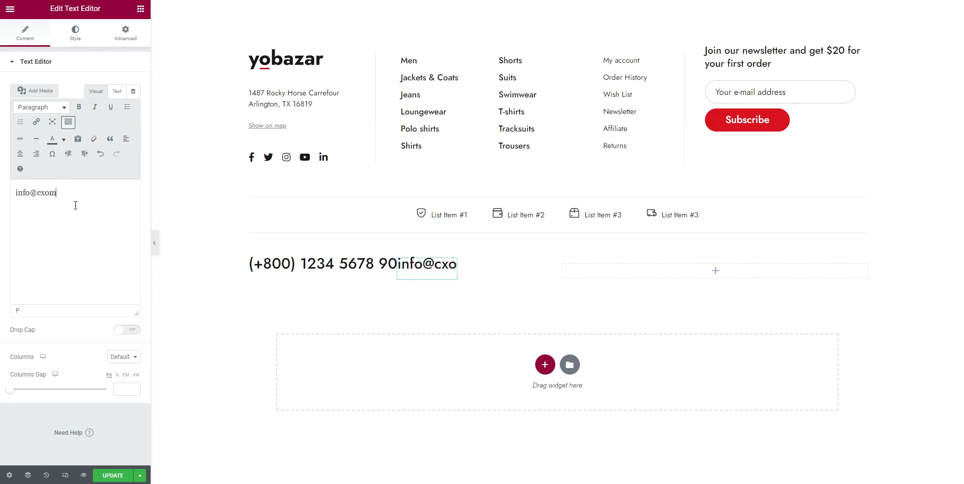
key("BackSpace")
key("BackSpace")
key("BackSpace")
key("BackSpace")
key("BackSpace")
type("ompany.com")
Reset the e-mail text's typography to default and give it a 20 left margin
left_click(76, 33)
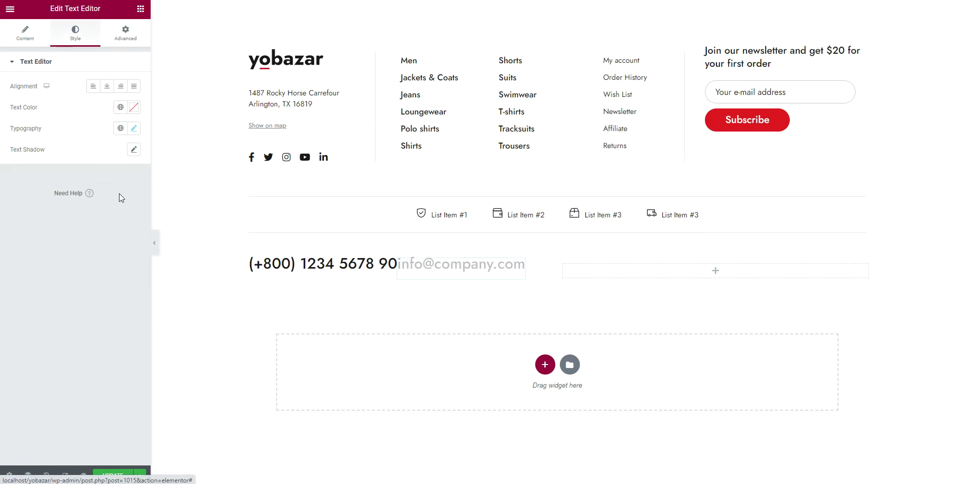
left_click(134, 129)
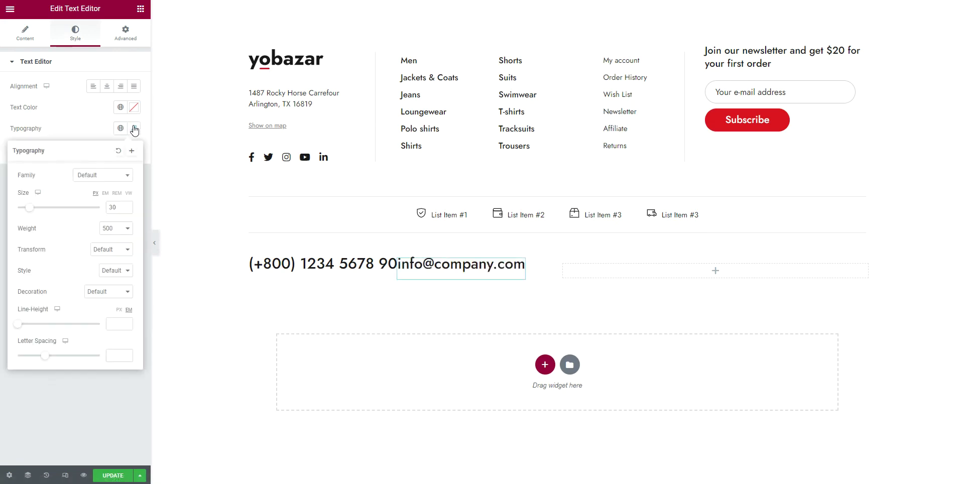
left_click(118, 151)
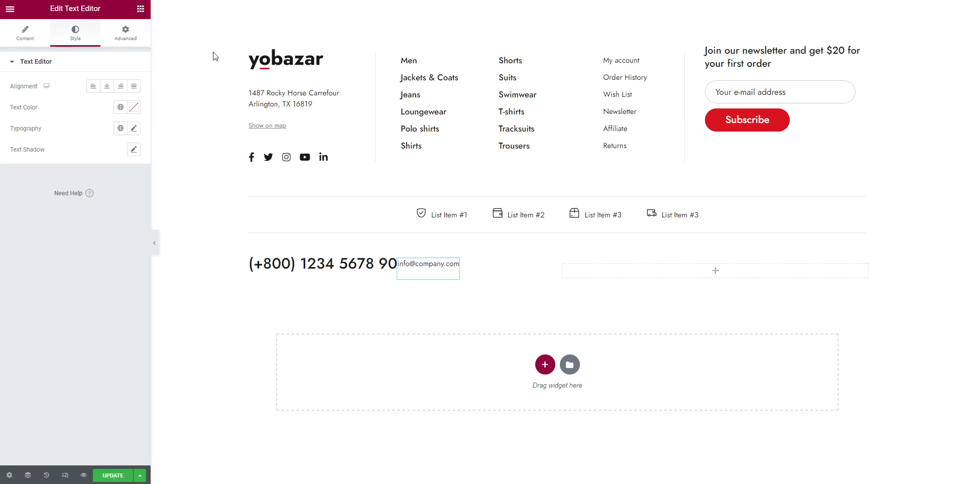
left_click(132, 36)
left_click(127, 98)
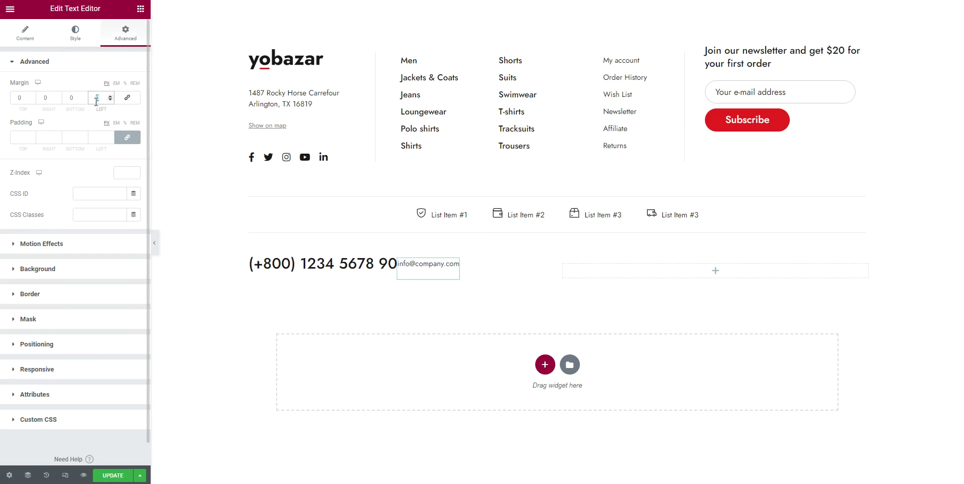
type("20")
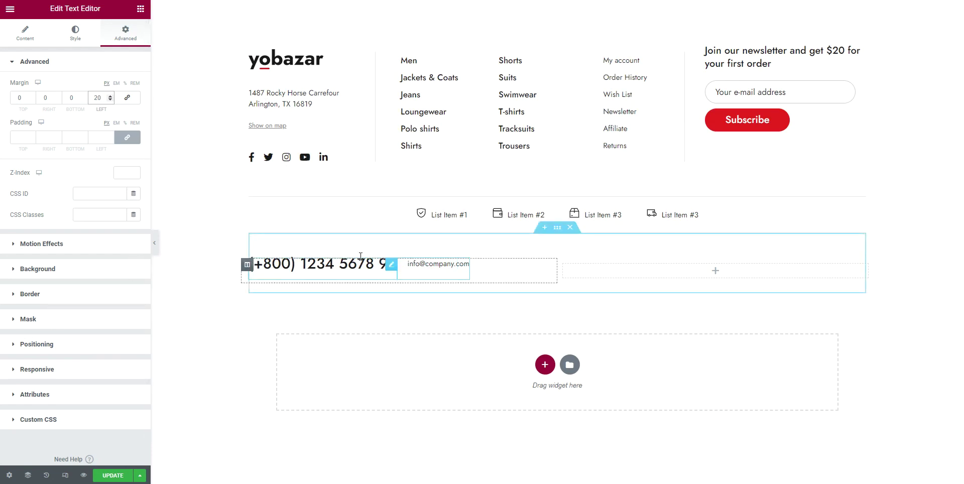
Add a text block under the phone with the pasted 'Copyright © 2021, Your Store' line and 10 top margin
left_click(141, 9)
left_click_drag(111, 151, 398, 283)
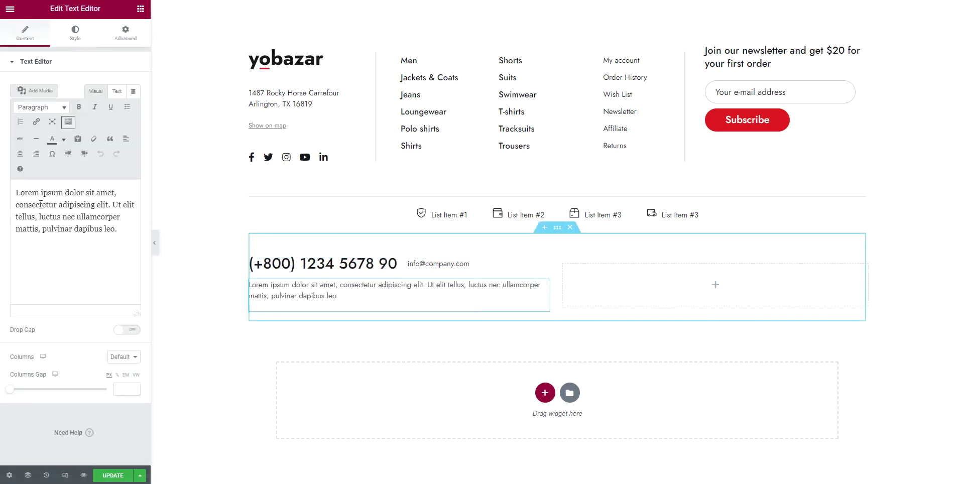
key("ctrl+a")
key("BackSpace")
type("Copyright © 2021, Your Store. All Rights Reserved.")
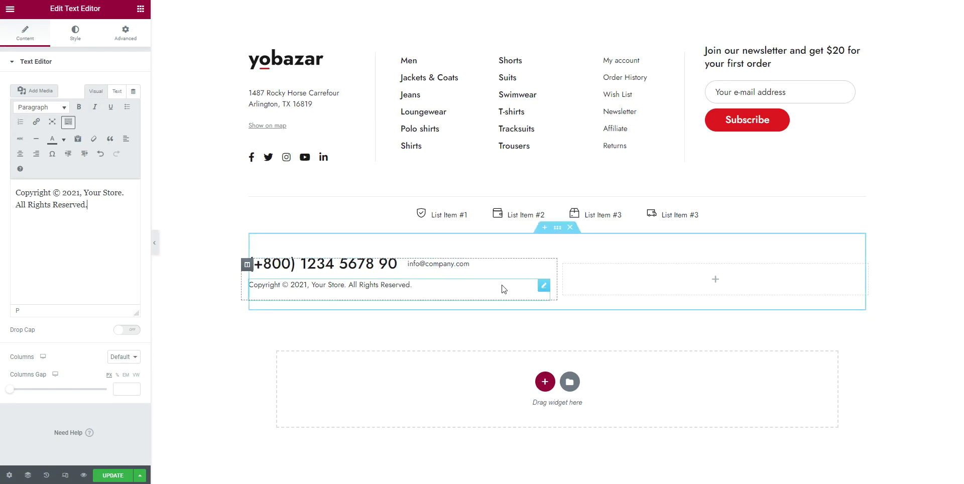
left_click(126, 33)
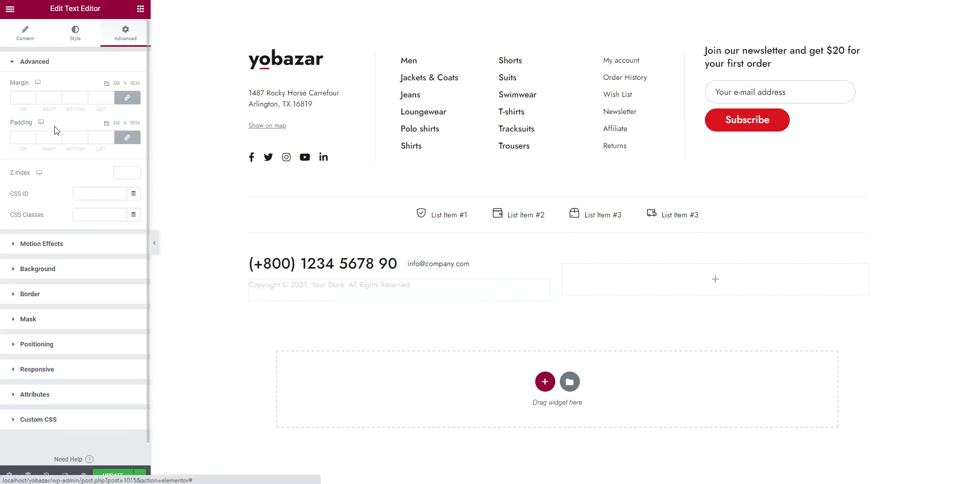
left_click(21, 97)
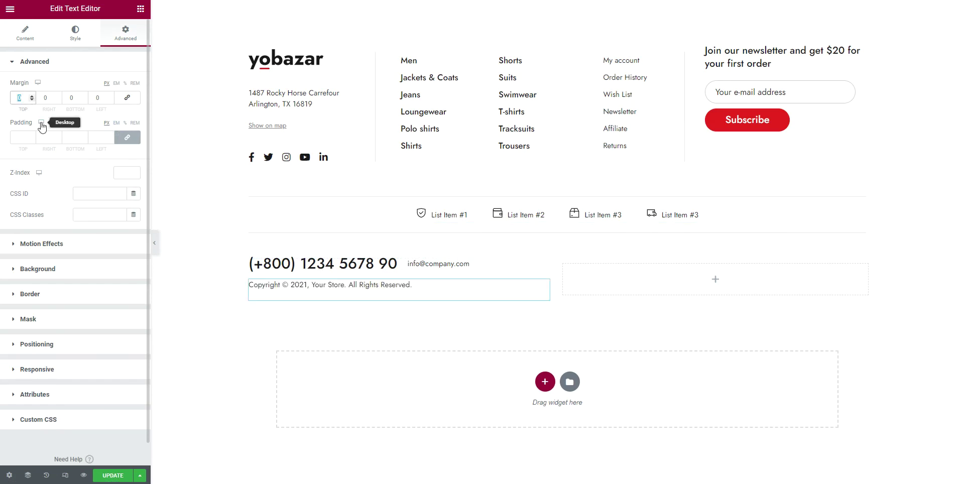
type("10")
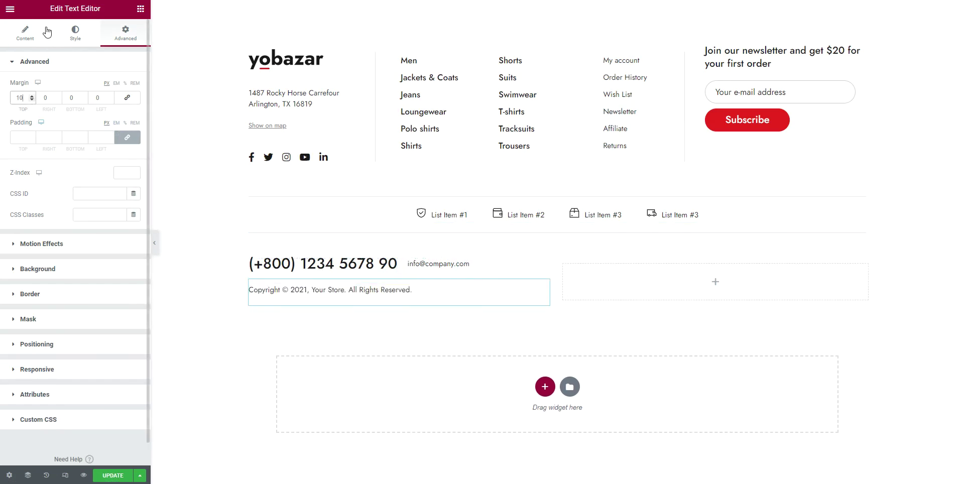
left_click(140, 9)
Add an empty text block in the right column and insert the payment logos image
left_click_drag(111, 148, 739, 282)
triple_click(92, 228)
key("BackSpace")
left_click(42, 92)
left_click(748, 78)
type("paymane")
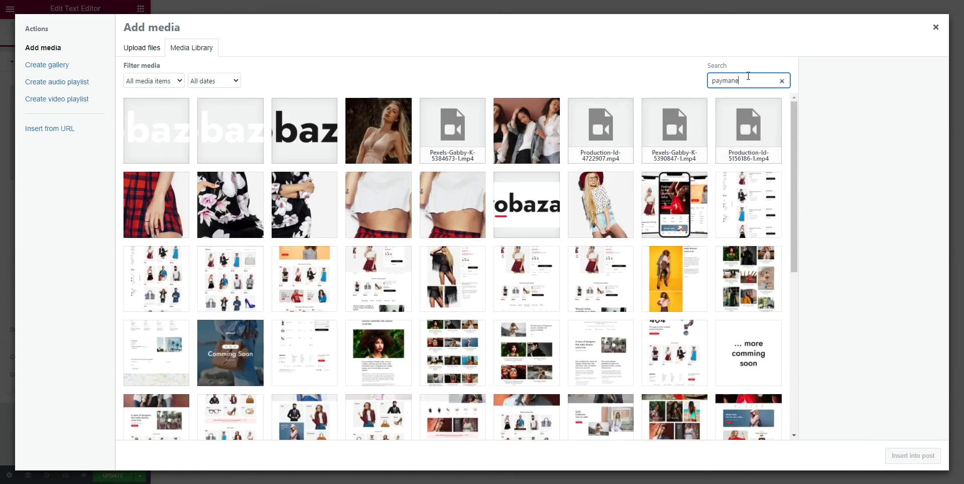
key("BackSpace")
key("BackSpace")
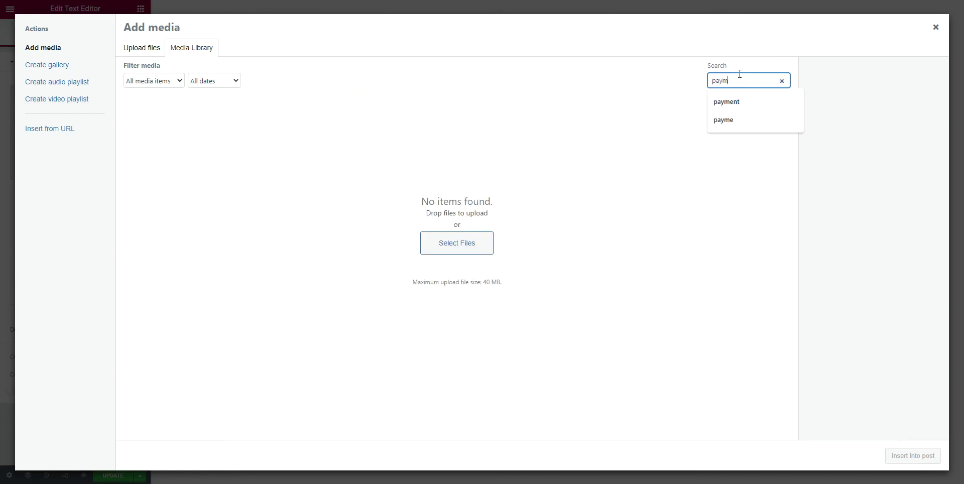
left_click(747, 102)
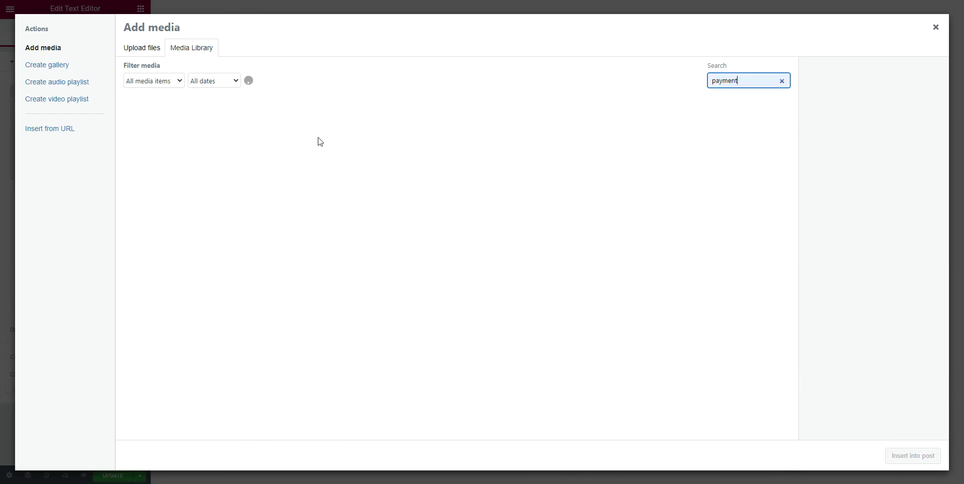
left_click(319, 143)
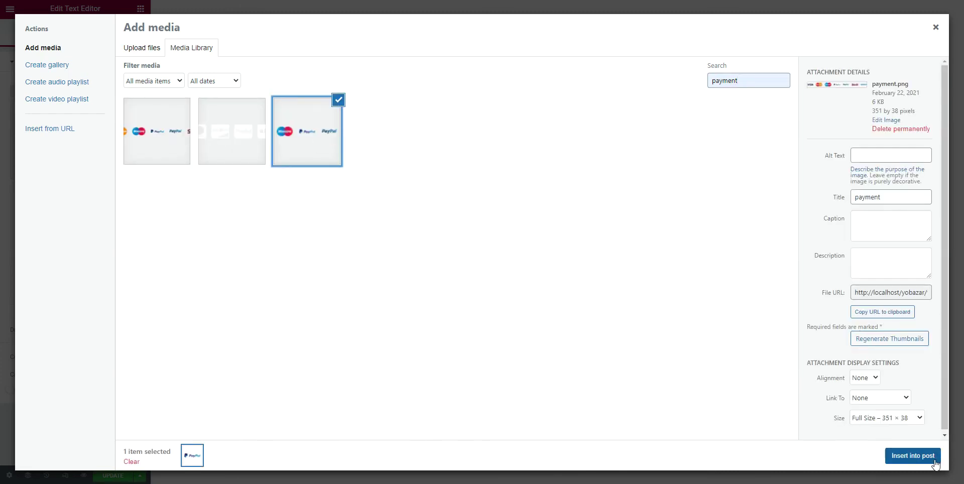
left_click(929, 457)
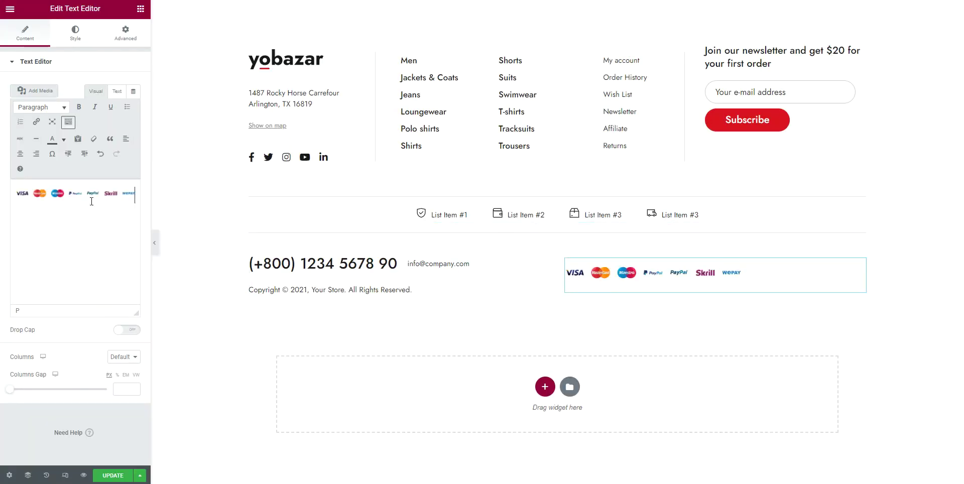
Right-align the payment logos and save the footer with UPDATE
left_click(114, 192)
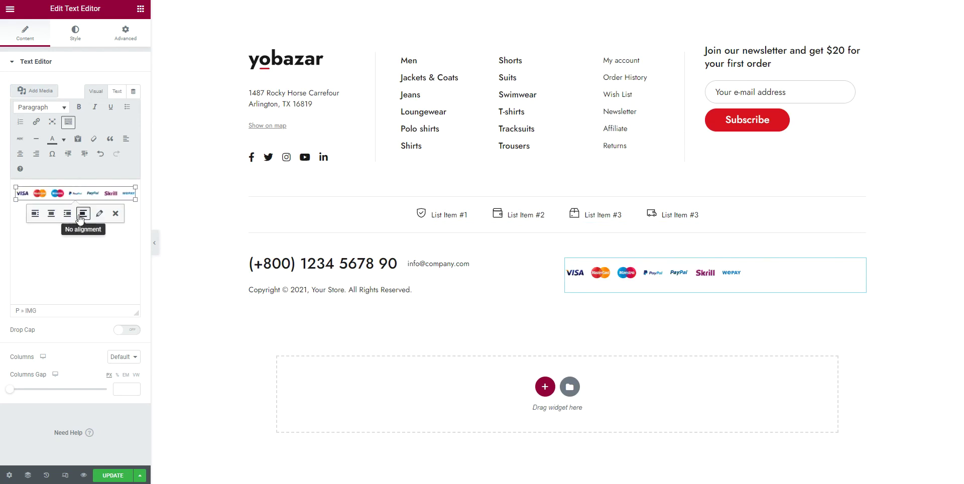
left_click(68, 214)
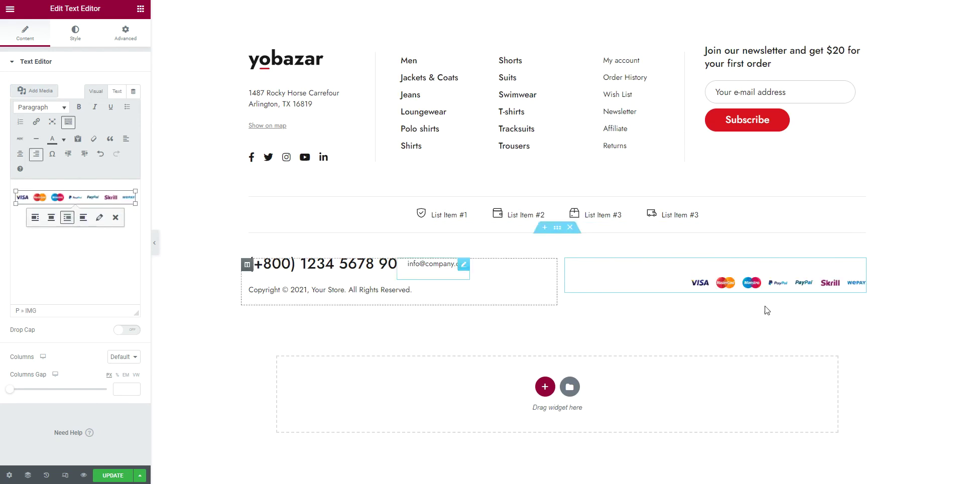
left_click(108, 476)
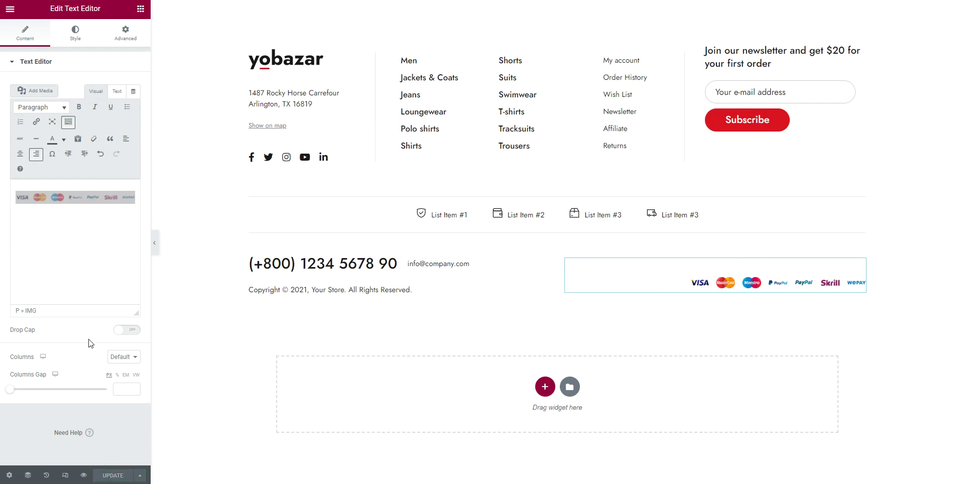
Exit the Elementor editor to the WordPress dashboard
left_click(10, 11)
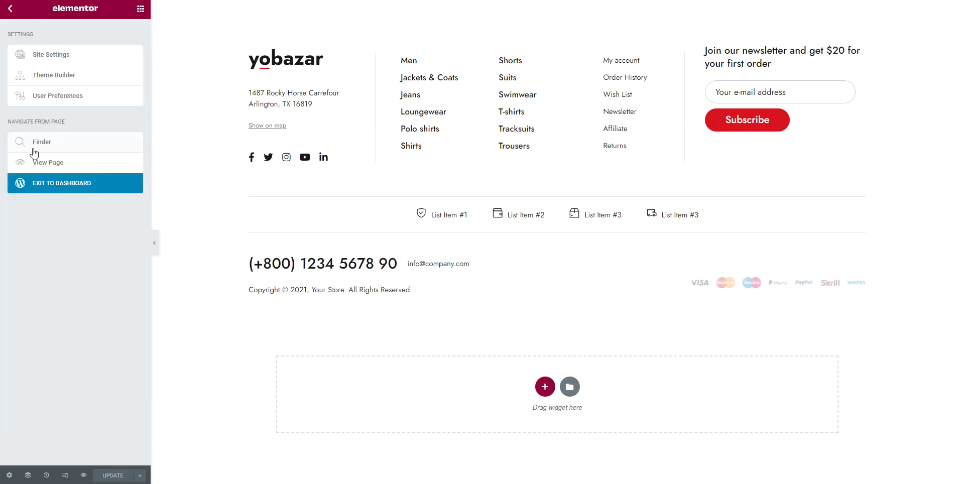
left_click(44, 187)
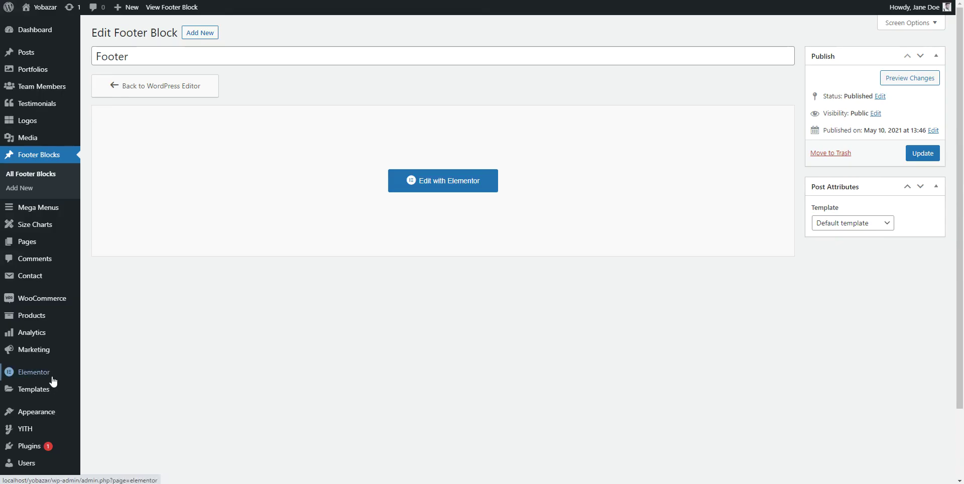
scroll(111, 342, "down", 2)
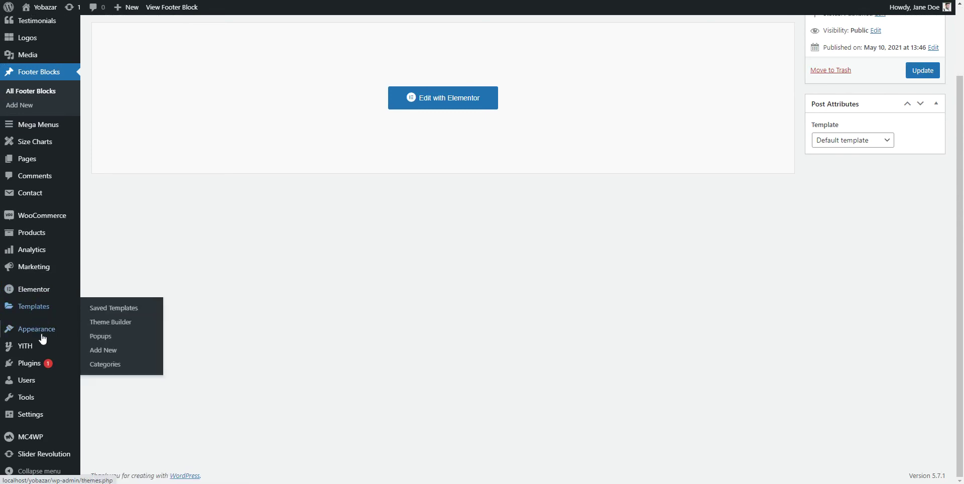
Set Theme Options Footer Block to 'Footer', save, and reload the live site
mouse_move(43, 331)
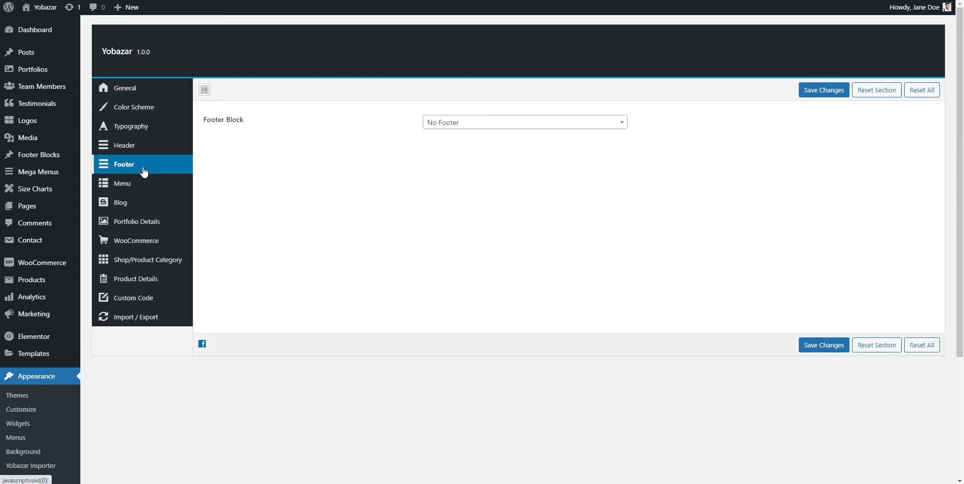
left_click(492, 126)
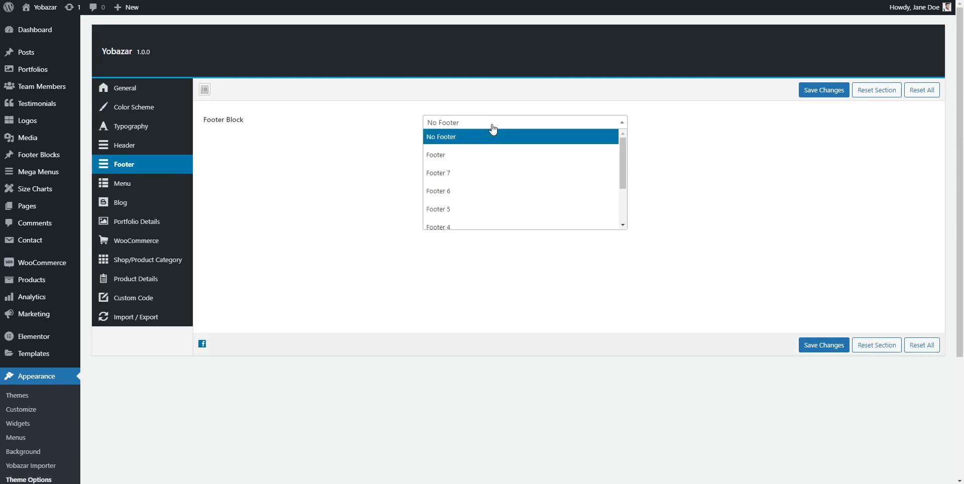
left_click(474, 156)
left_click(824, 90)
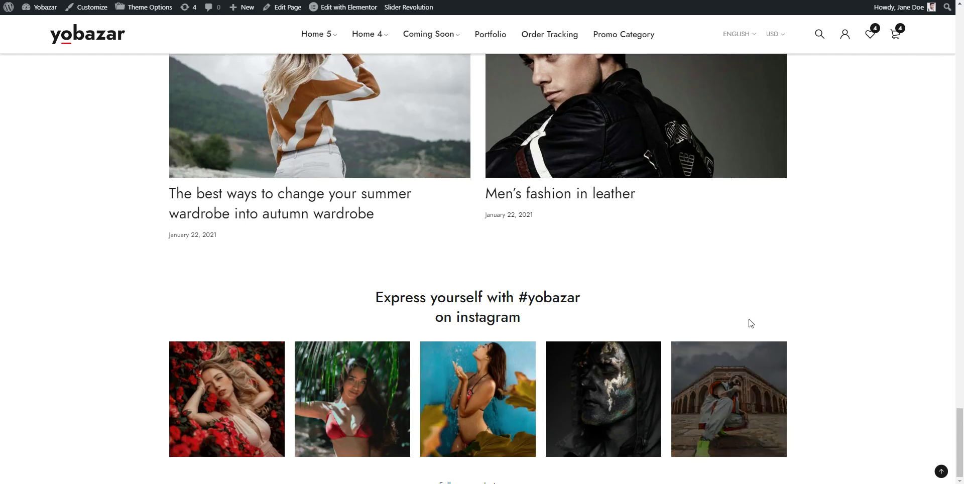
right_click(840, 413)
left_click(862, 307)
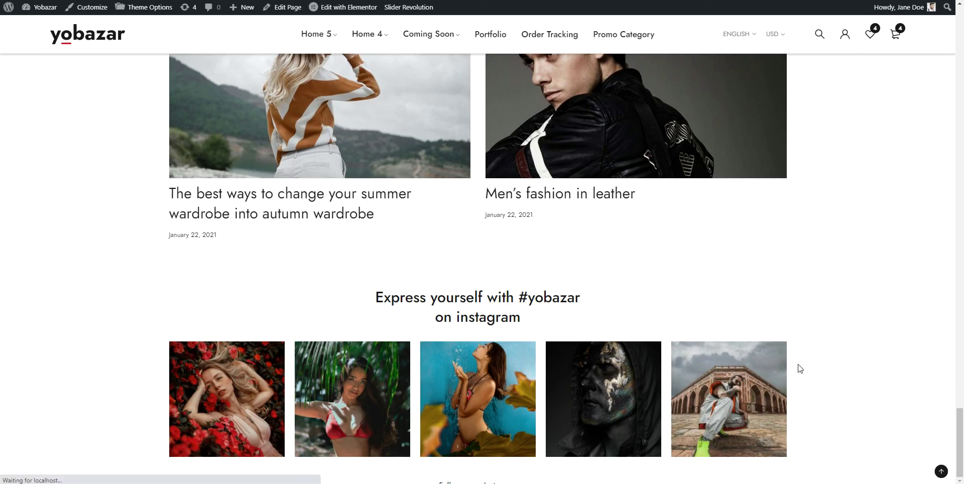